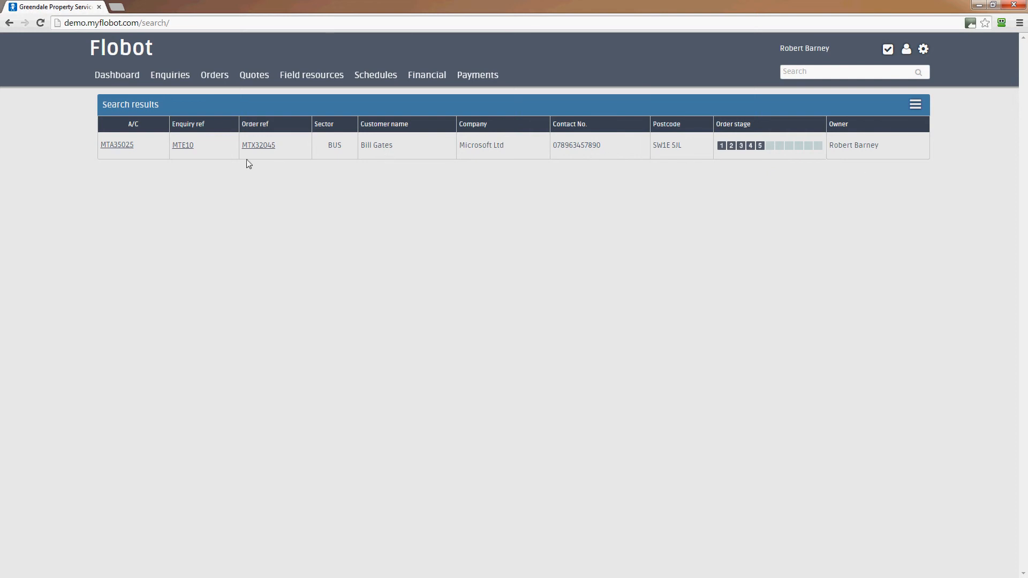
# Open the customer's account, list its orders and open the boiler installation order
pyautogui.click(112, 150)
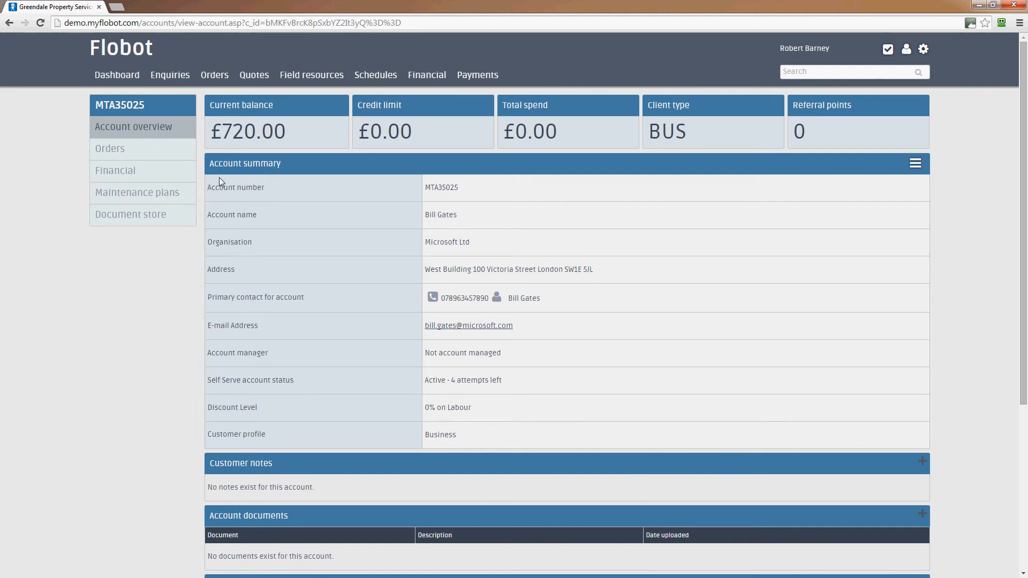
pyautogui.click(115, 150)
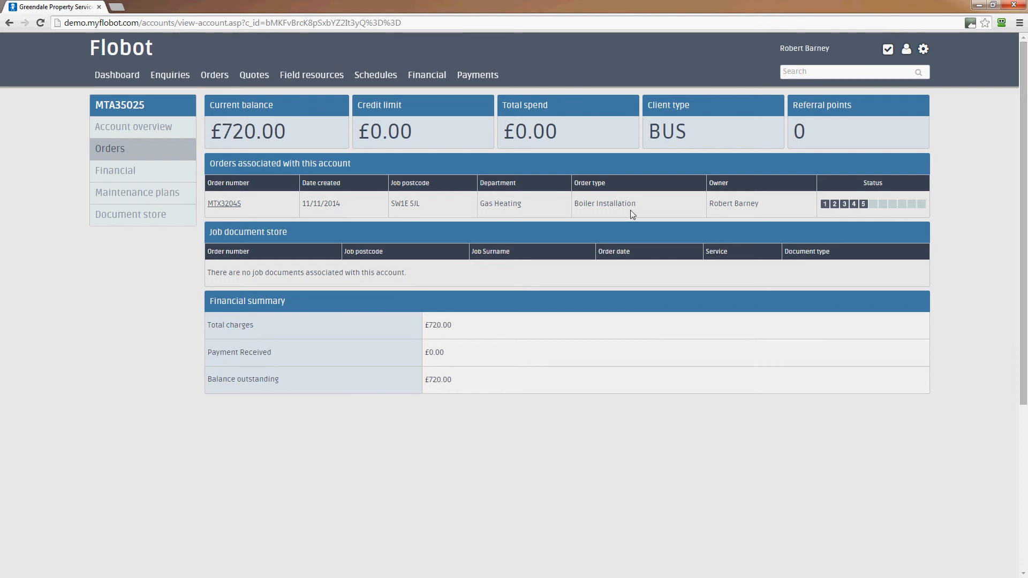
pyautogui.click(226, 204)
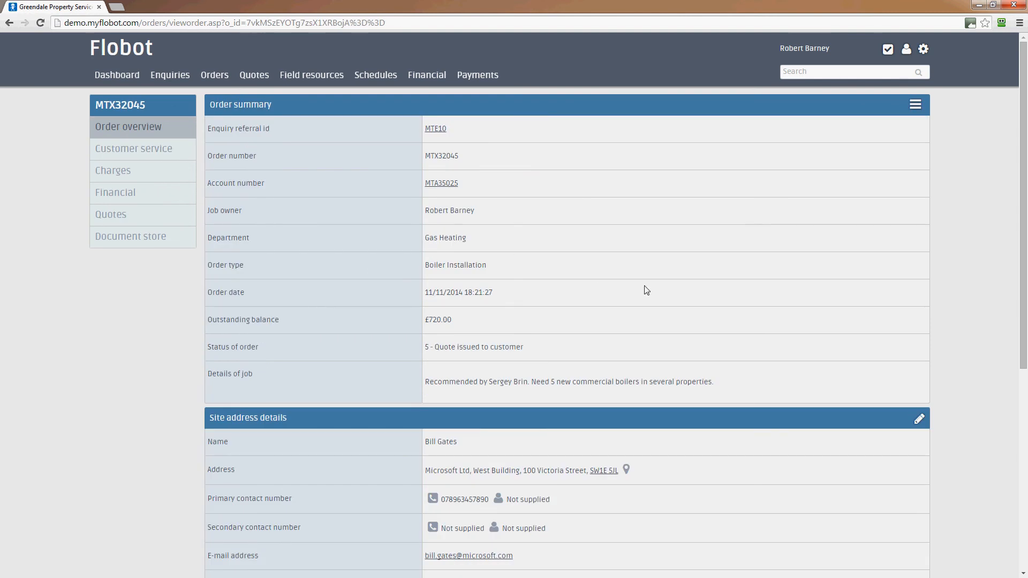
# Review the boiler order page and its Order log, then show the order's two existing quotes
pyautogui.scroll(-1, 646, 289)
pyautogui.scroll(-2, 811, 295)
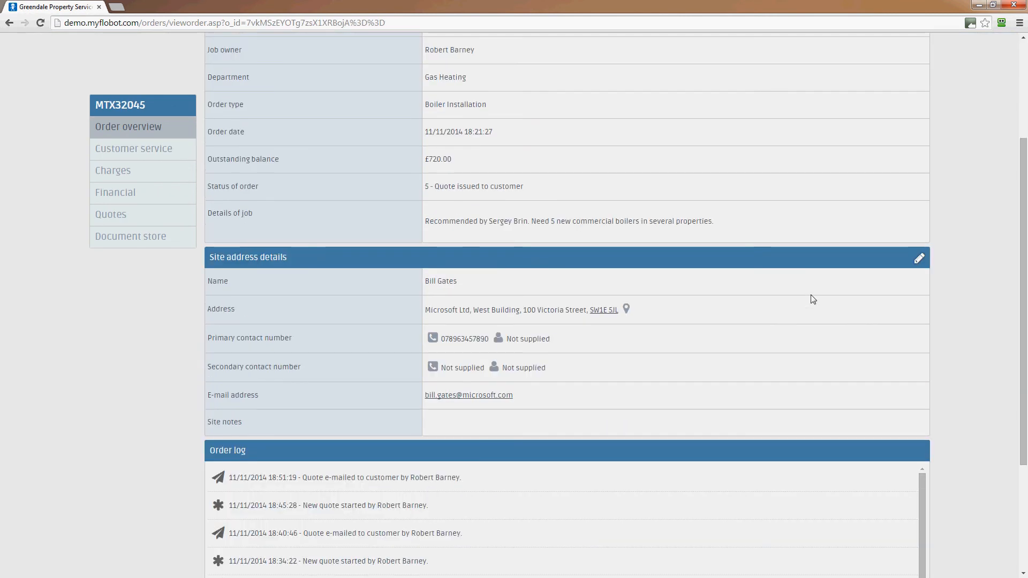
pyautogui.scroll(-3, 810, 295)
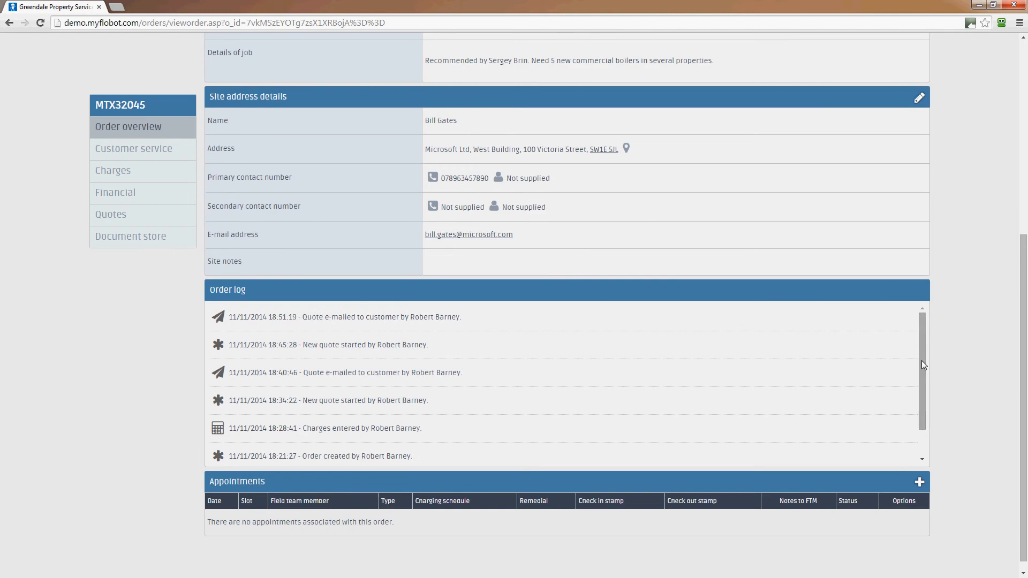
pyautogui.moveTo(922, 375); pyautogui.dragTo(921, 423)
pyautogui.moveTo(922, 369); pyautogui.dragTo(920, 323)
pyautogui.click(112, 220)
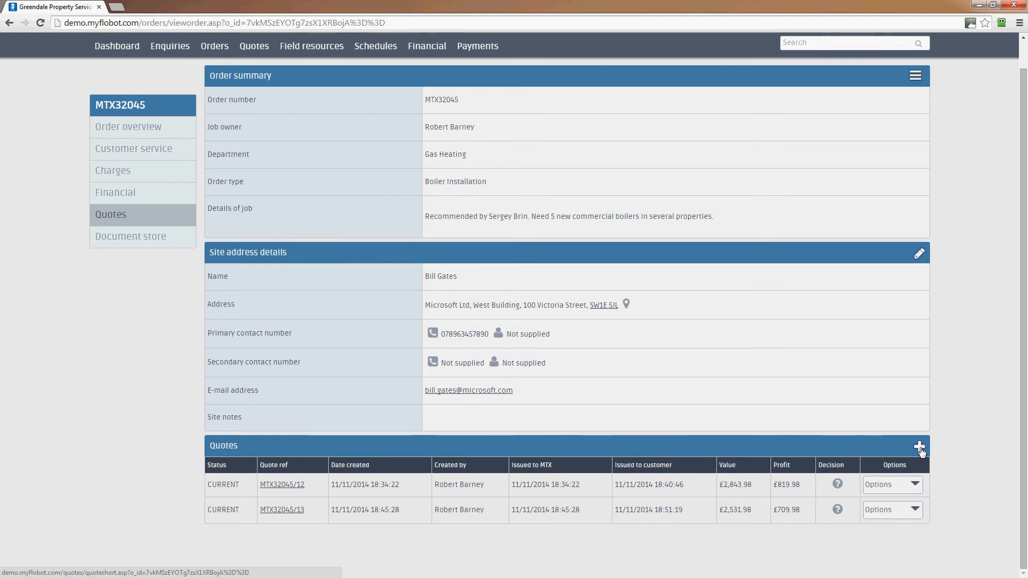
# Start a new quote for the order from the Quotes panel, ready for the job summary
pyautogui.click(914, 78)
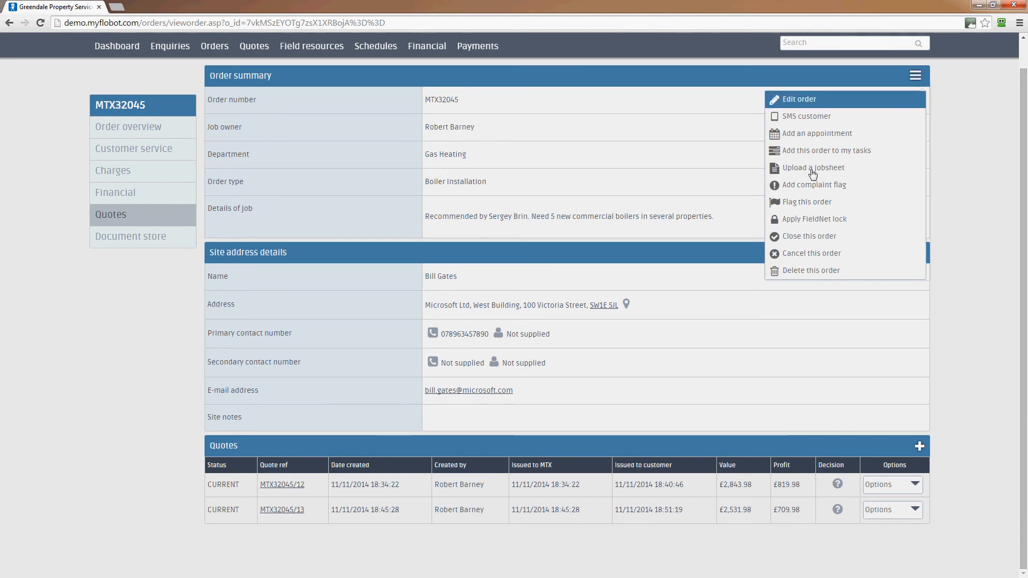
pyautogui.click(813, 298)
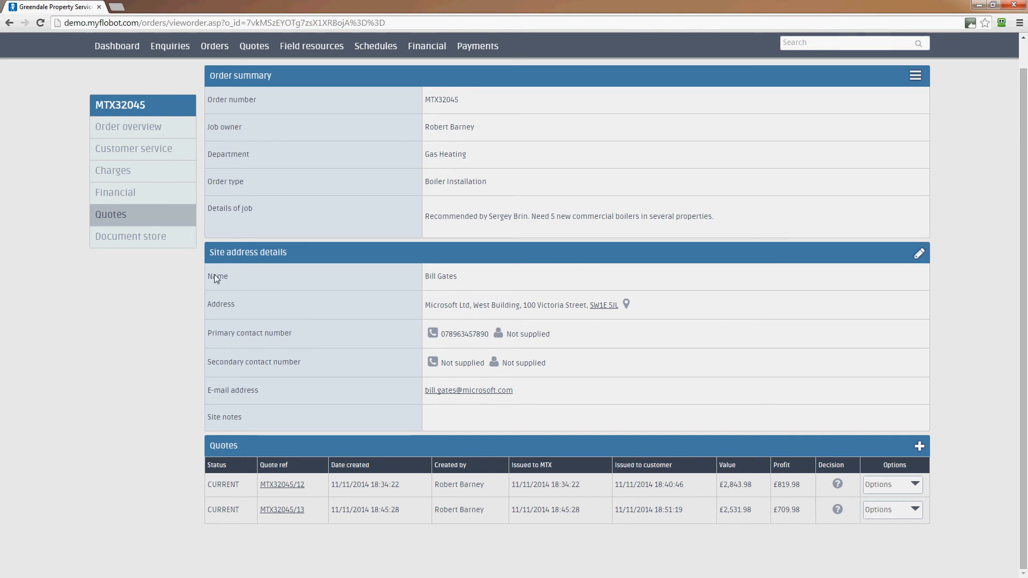
pyautogui.click(919, 448)
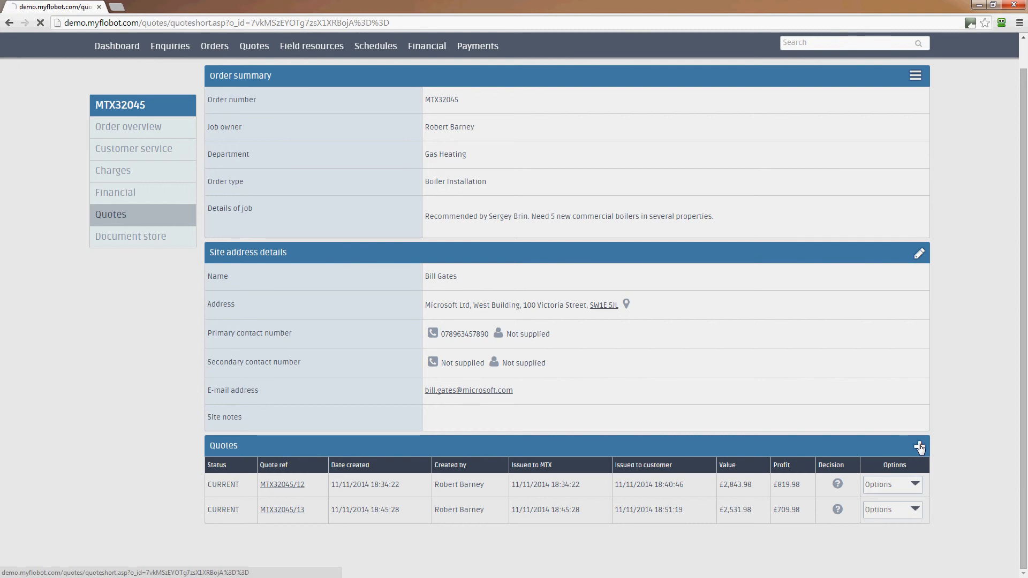
pyautogui.click(413, 289)
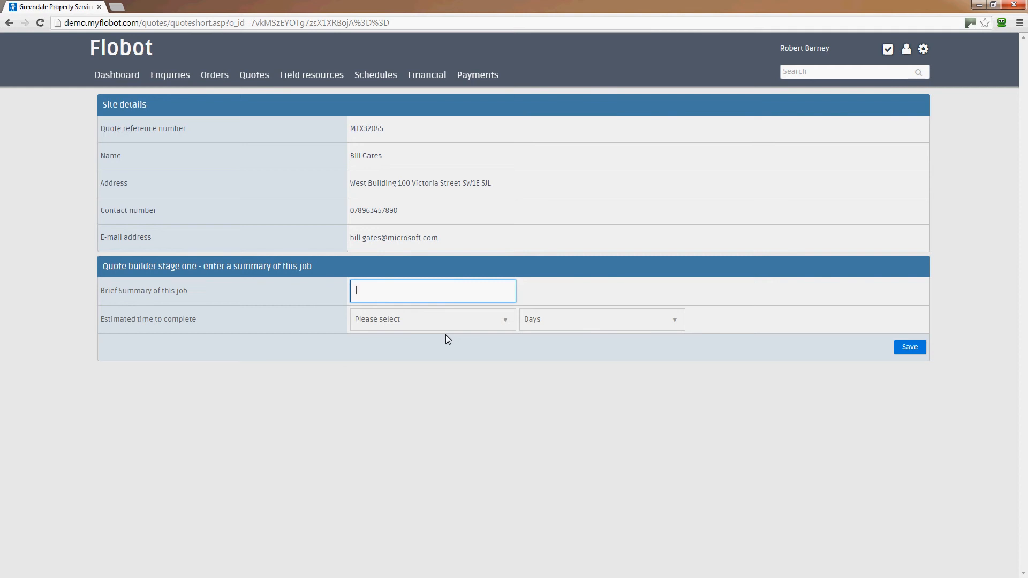
# Save the quote with summary 'Build to a new internal heating system' and a 5-day estimate
pyautogui.write('Build to a new ionternal heating system')
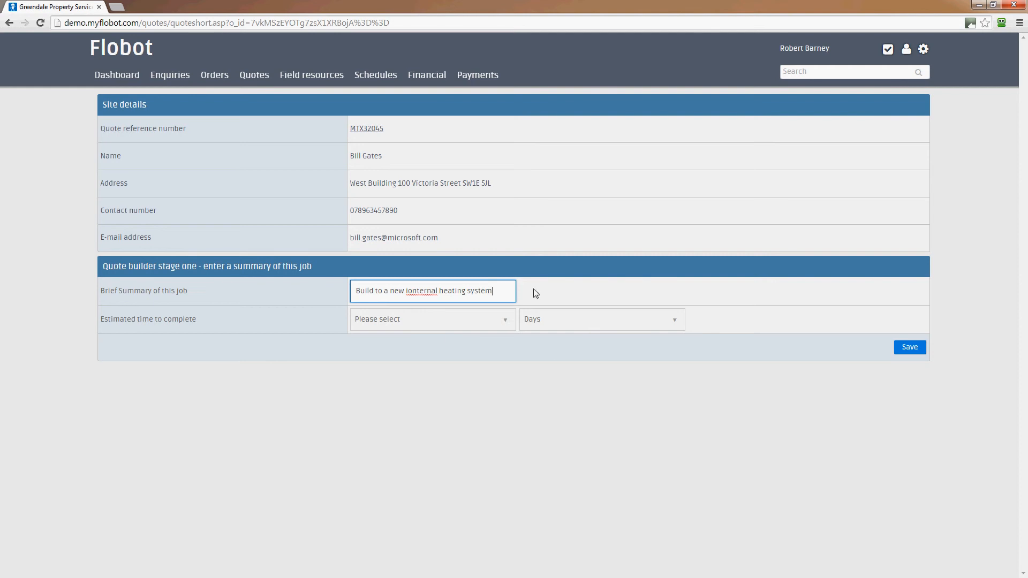
pyautogui.click(412, 292)
pyautogui.press('BackSpace')
pyautogui.click(463, 324)
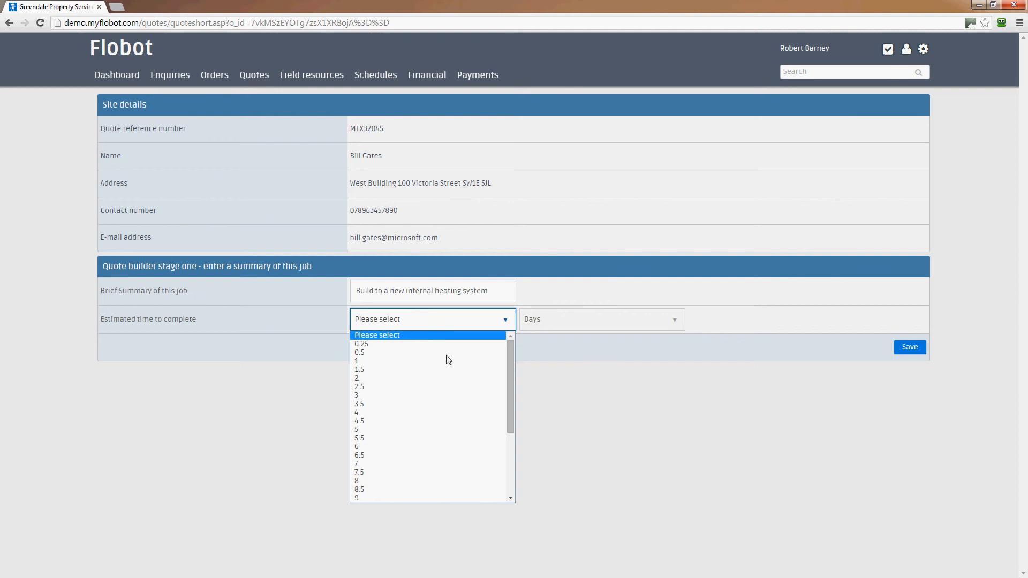
pyautogui.click(420, 429)
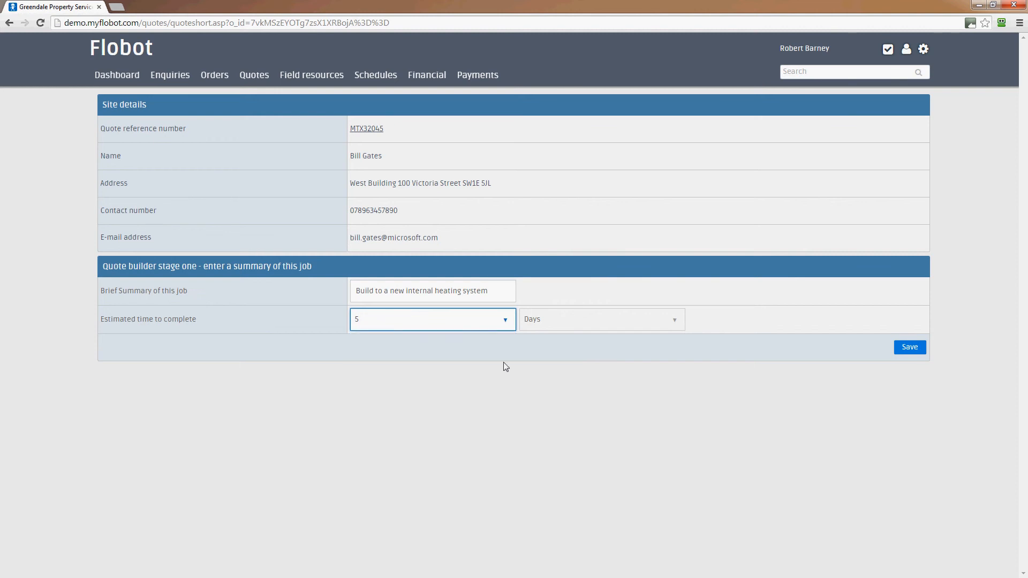
pyautogui.click(911, 347)
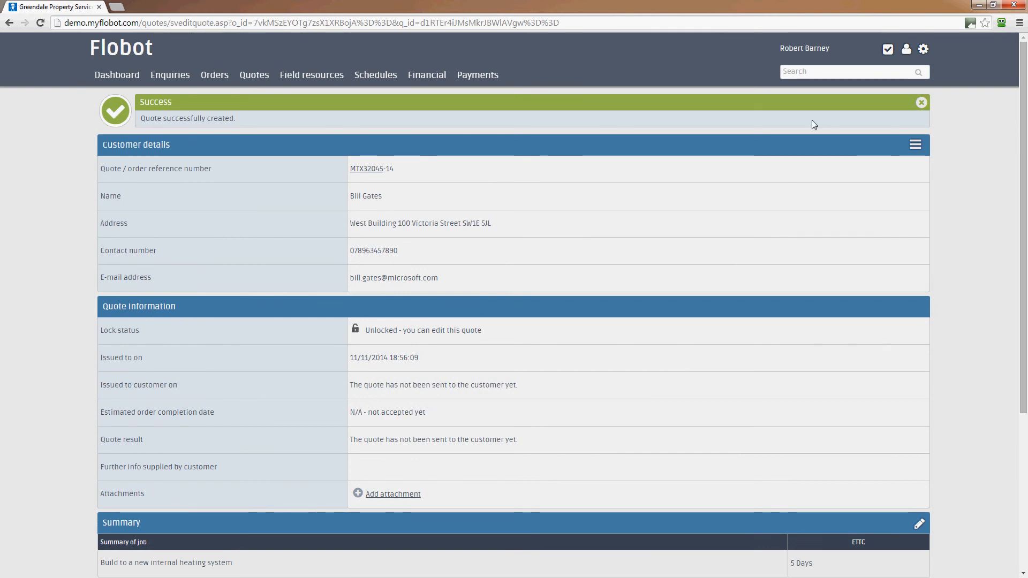
# Dismiss the Success banner and add a new line under Quote information
pyautogui.click(920, 104)
pyautogui.scroll(-5, 555, 131)
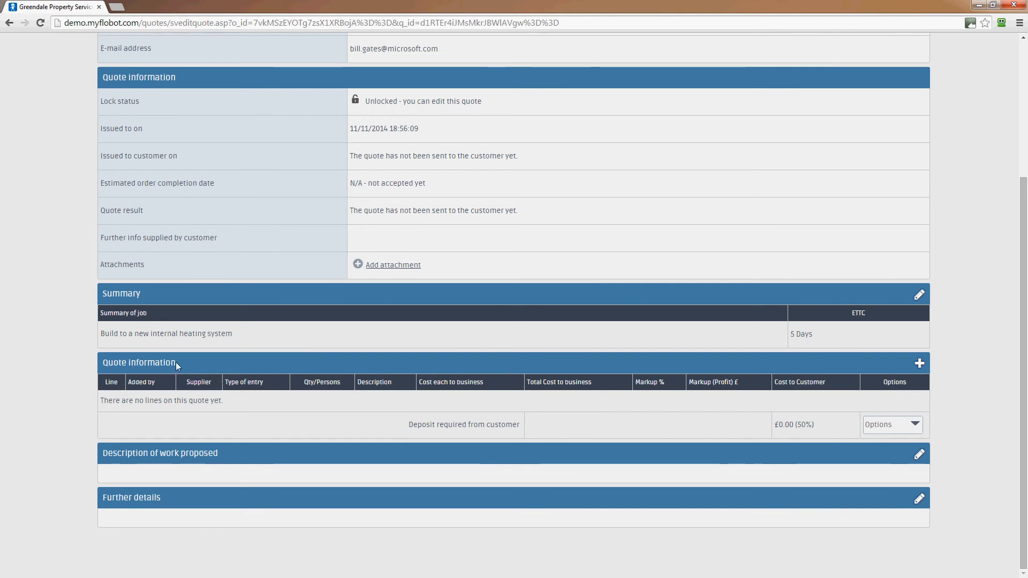
pyautogui.click(919, 364)
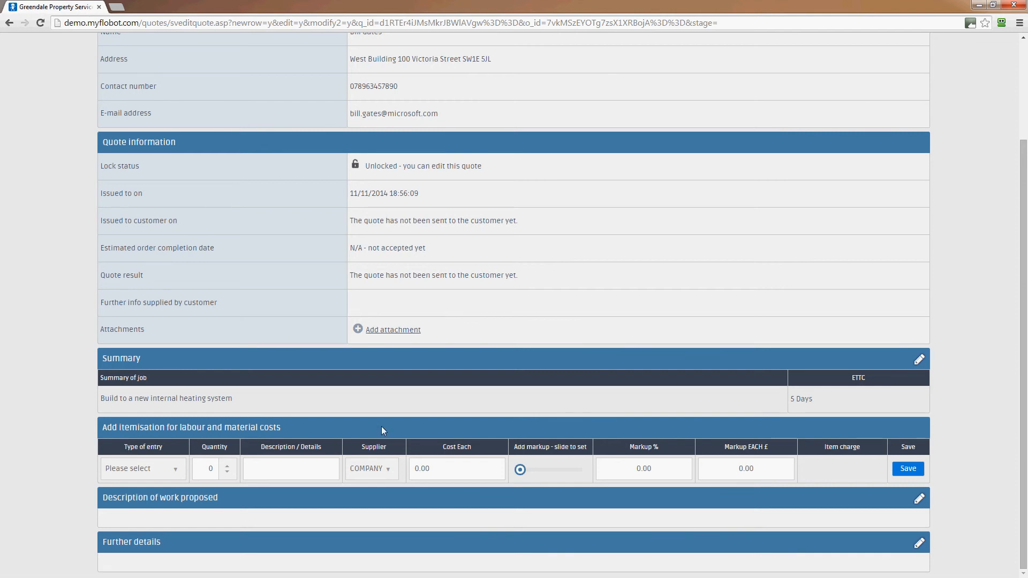
# Make the line a Labour entry for 'Gas engineers', 5 days and 2 persons
pyautogui.click(149, 475)
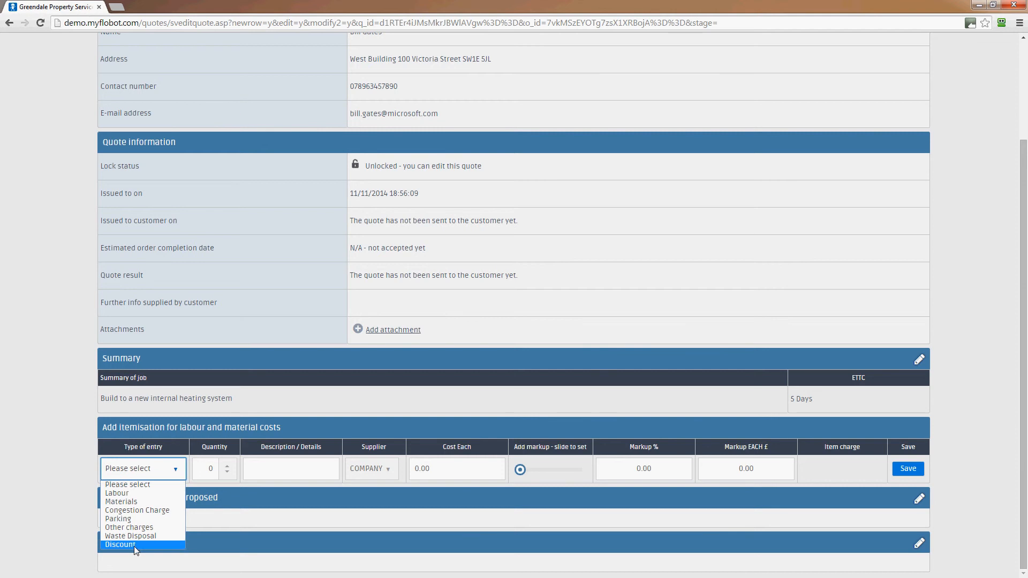
pyautogui.click(137, 492)
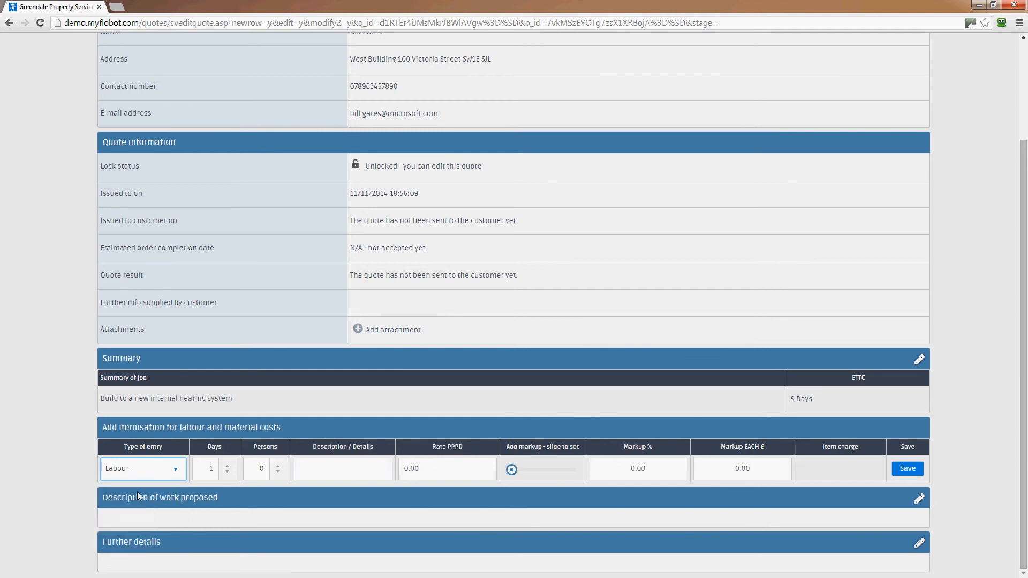
pyautogui.click(227, 465)
pyautogui.click(227, 465)
pyautogui.click(224, 466)
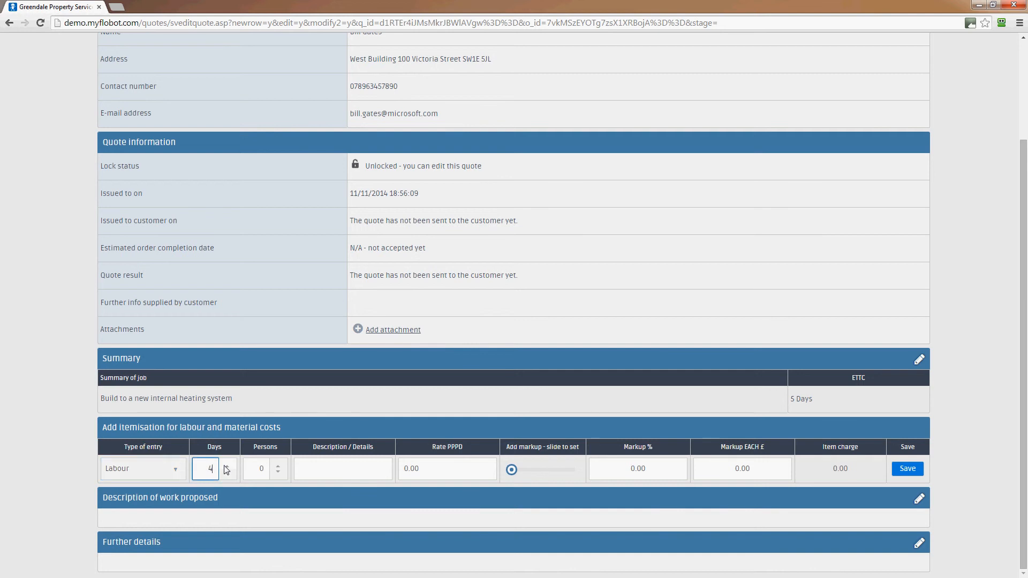
pyautogui.click(278, 465)
pyautogui.click(278, 465)
pyautogui.click(316, 471)
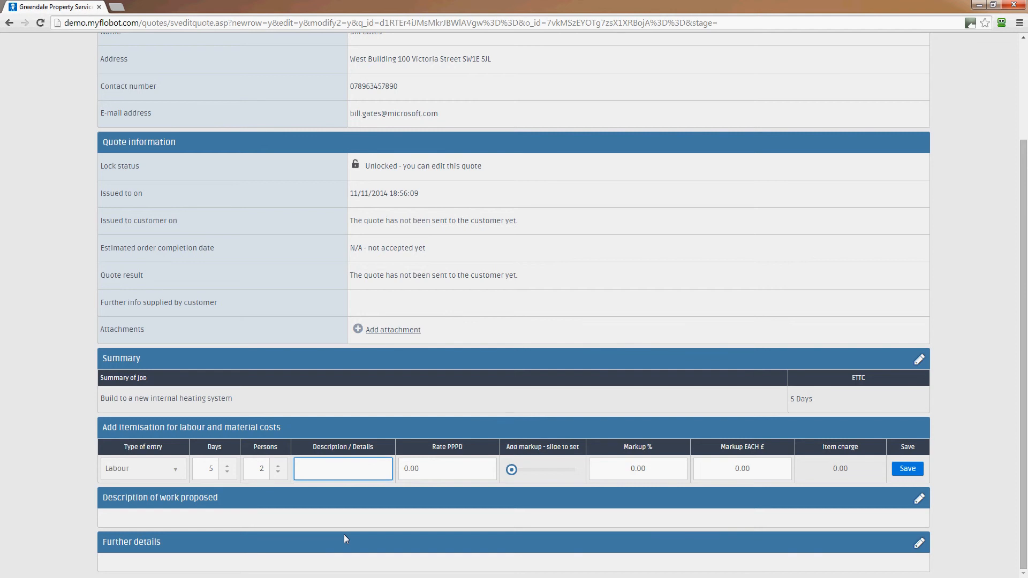
pyautogui.write('Gas engineers')
# Set the labour rate to 150 per person per day with a £100 markup each
pyautogui.click(461, 468)
pyautogui.moveTo(462, 468); pyautogui.dragTo(395, 476)
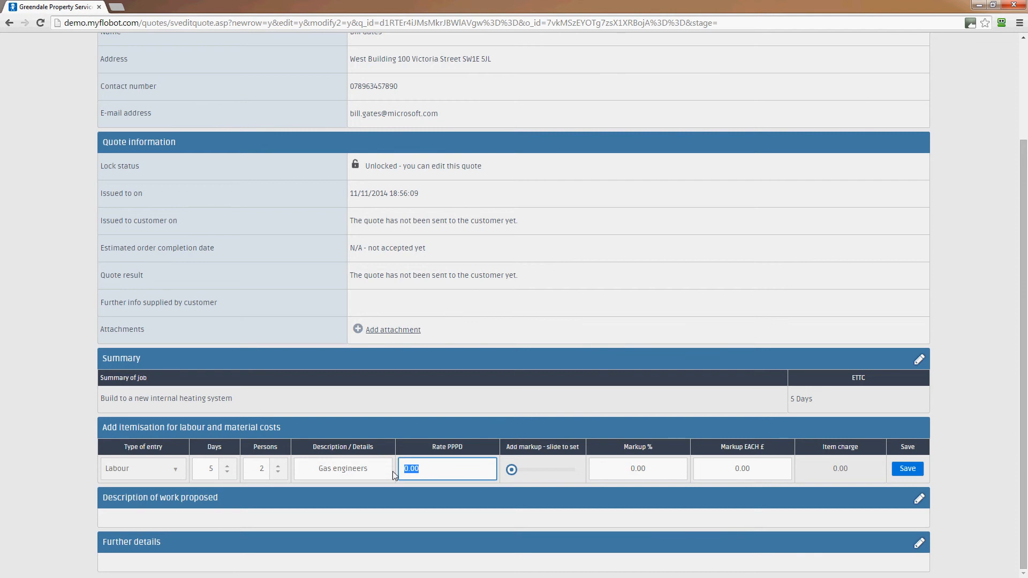
pyautogui.write('150')
pyautogui.click(541, 467)
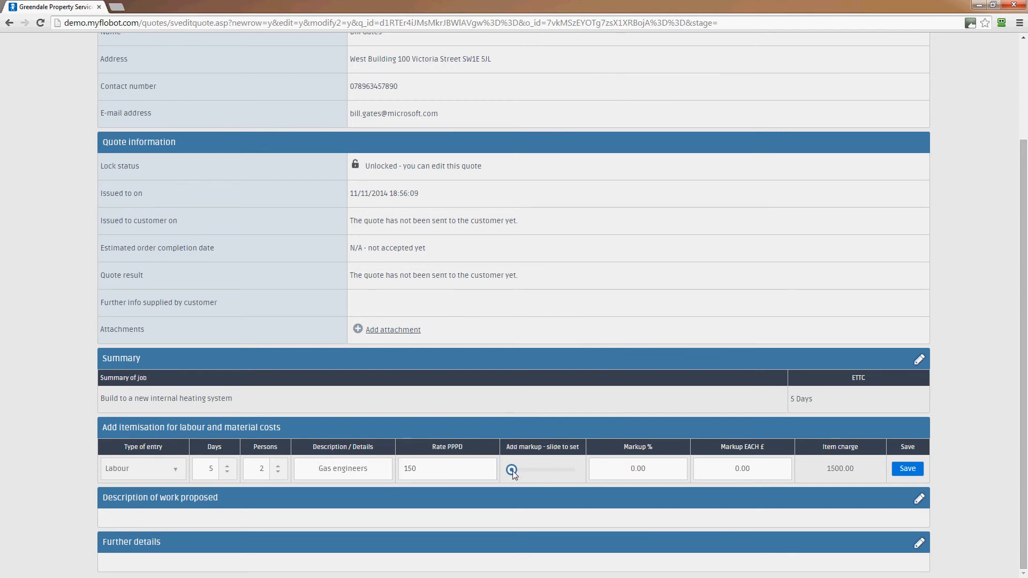
pyautogui.moveTo(512, 470)
pyautogui.mouseDown()
pyautogui.moveTo(551, 470)
pyautogui.moveTo(511, 469)
pyautogui.mouseUp()
pyautogui.click(656, 471)
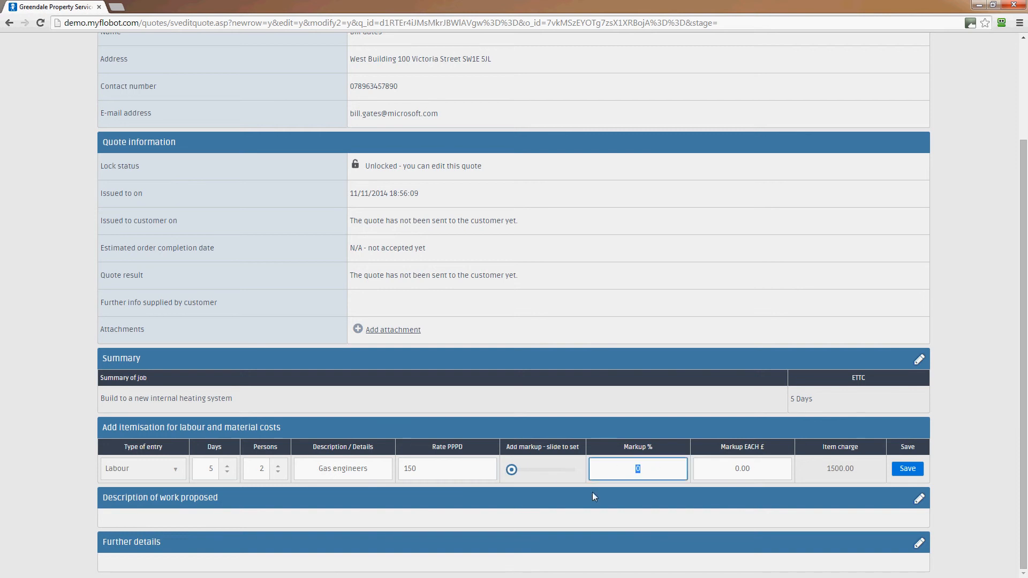
pyautogui.click(705, 469)
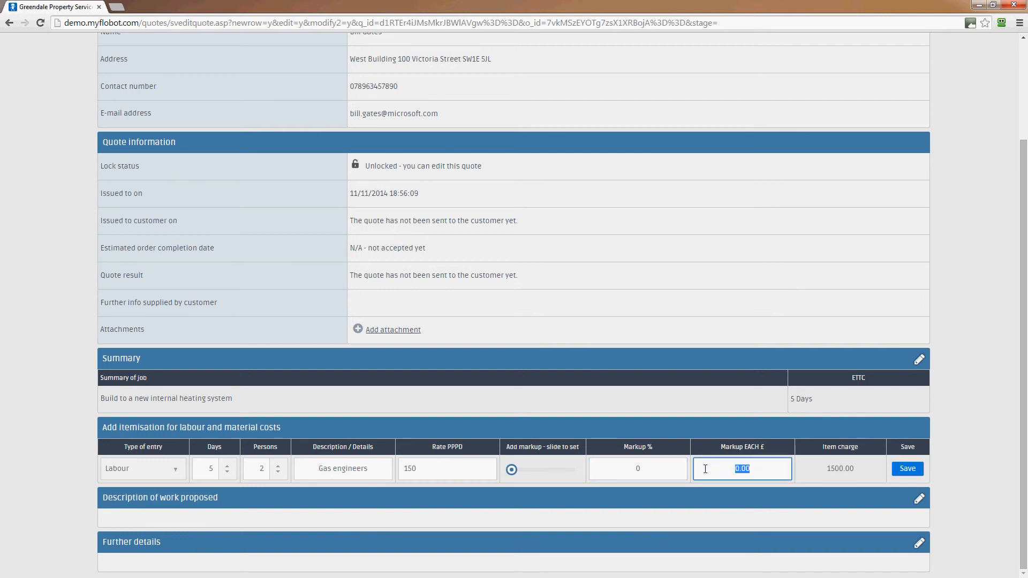
pyautogui.write('100')
# Save the Gas engineers labour line and open a blank line for the next cost
pyautogui.click(908, 469)
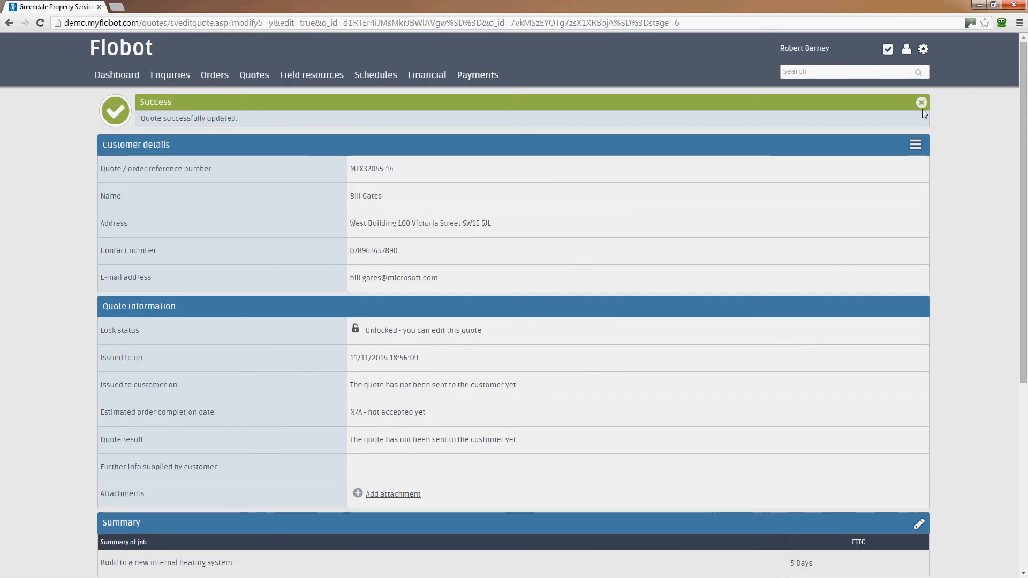
pyautogui.scroll(-5, 932, 128)
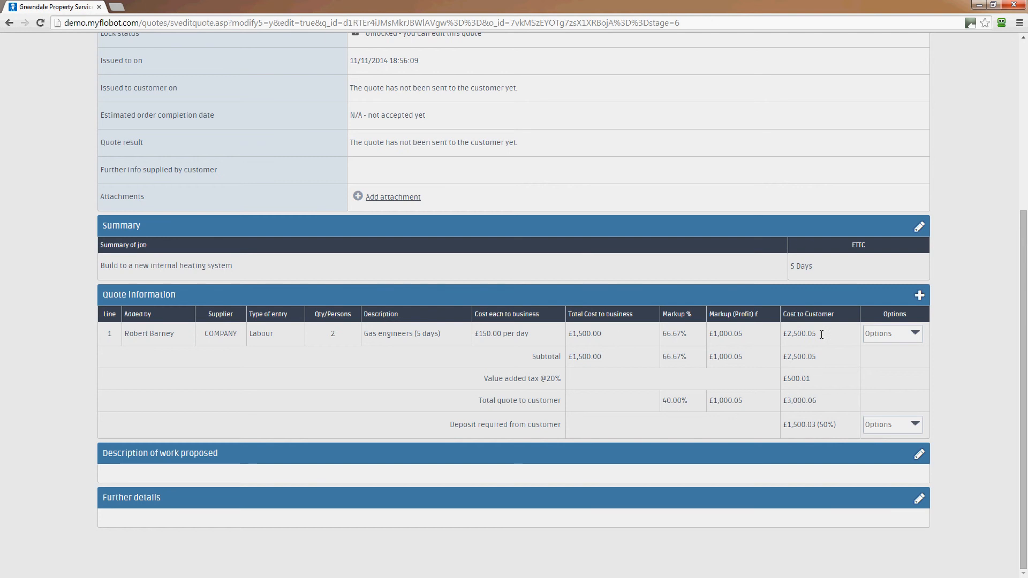
pyautogui.click(919, 297)
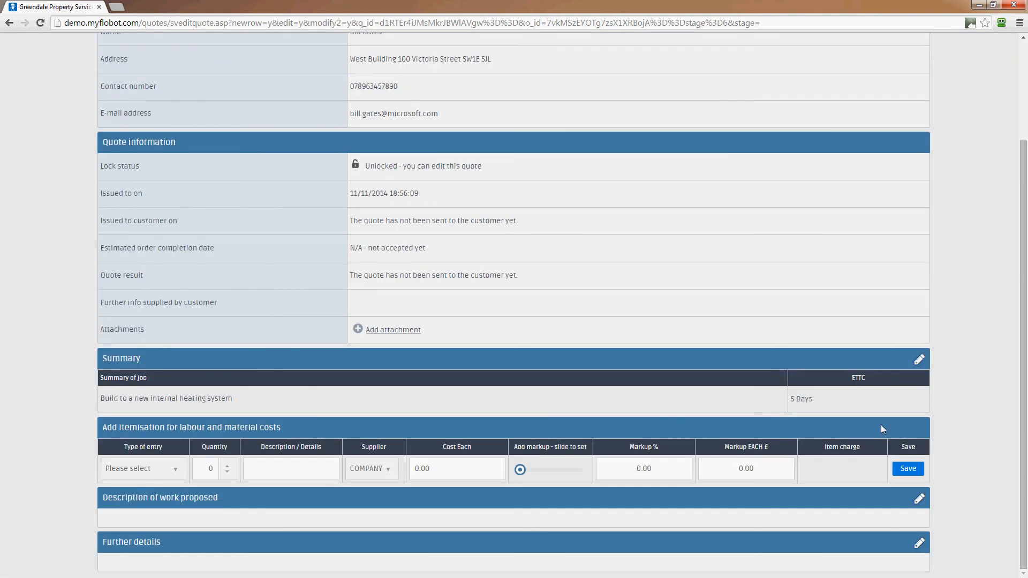
# Make the new line a Materials entry for 1 'Massive boiler'
pyautogui.click(169, 471)
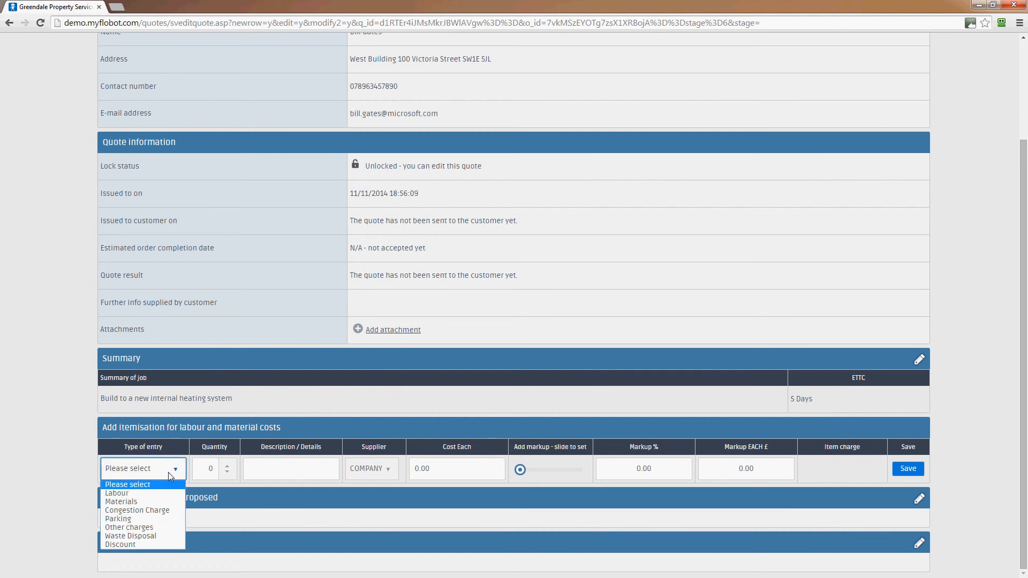
pyautogui.click(143, 503)
pyautogui.click(227, 465)
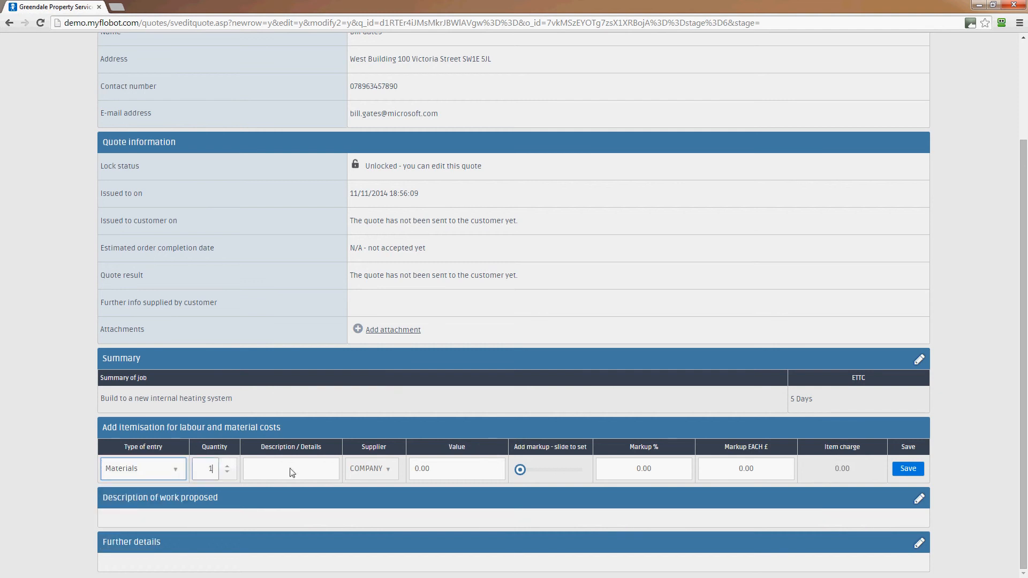
pyautogui.click(279, 469)
pyautogui.write('Mass')
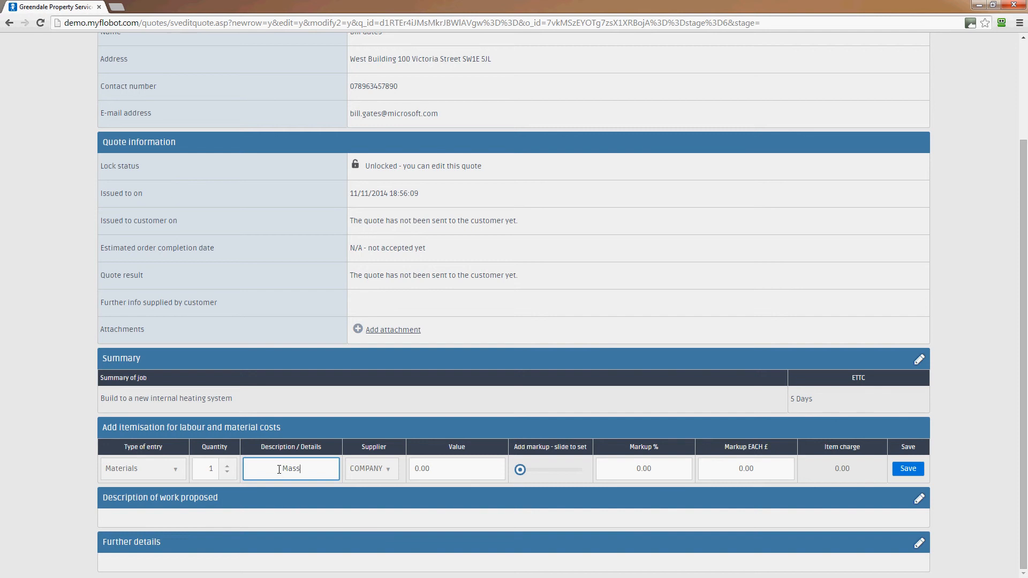
pyautogui.write('ive boiler')
# Keep supplier COMPANY, set value 9000 and markup £5000 each, and save the boiler line
pyautogui.click(392, 471)
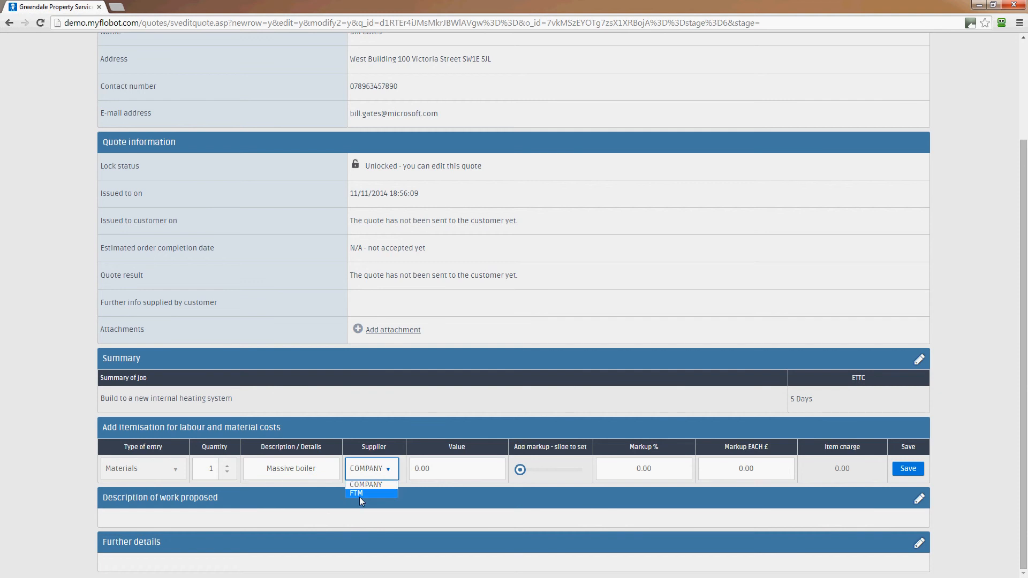
pyautogui.click(389, 475)
pyautogui.click(391, 471)
pyautogui.click(391, 471)
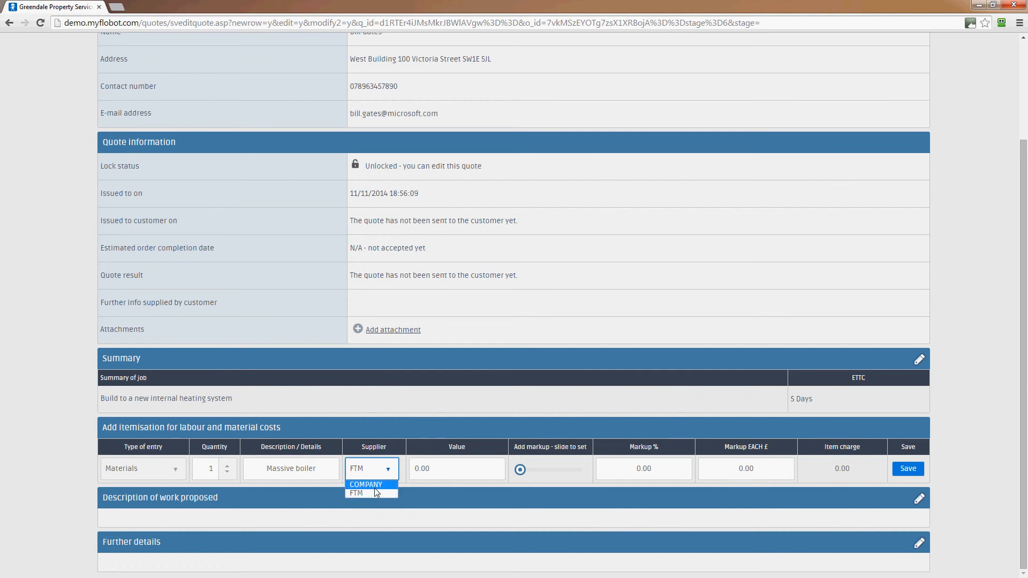
pyautogui.click(377, 485)
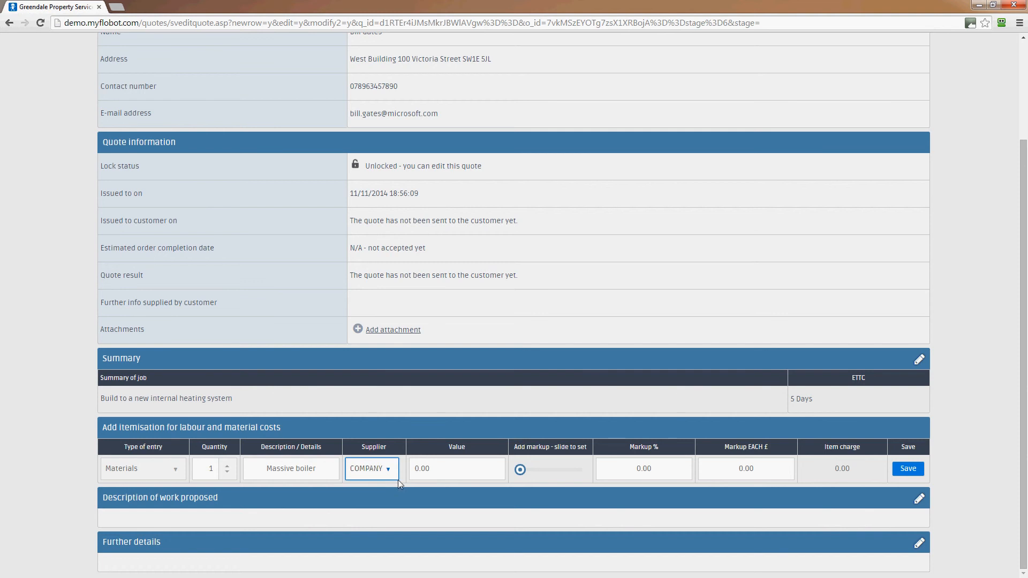
pyautogui.press('Tab')
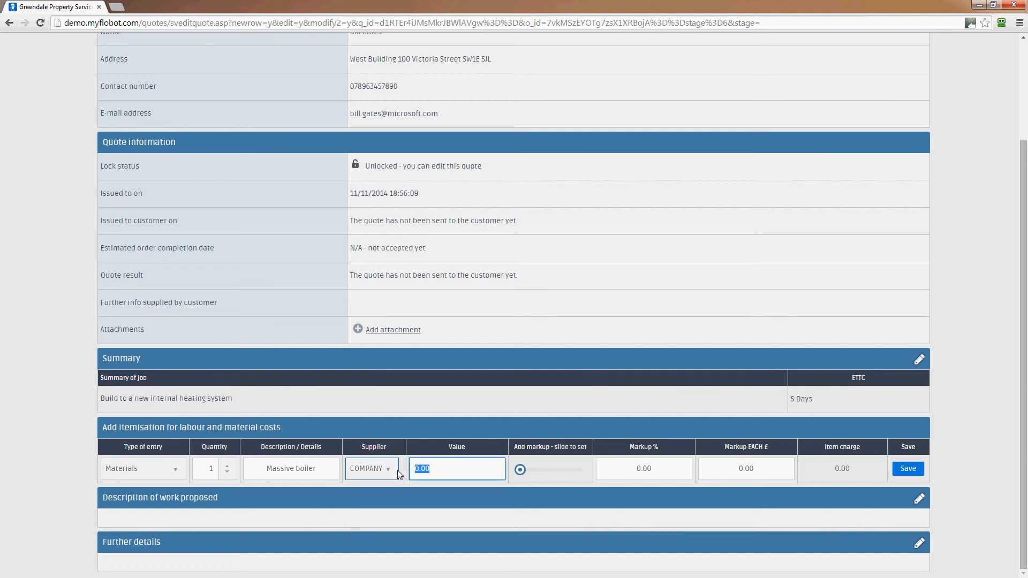
pyautogui.write('9000')
pyautogui.click(713, 469)
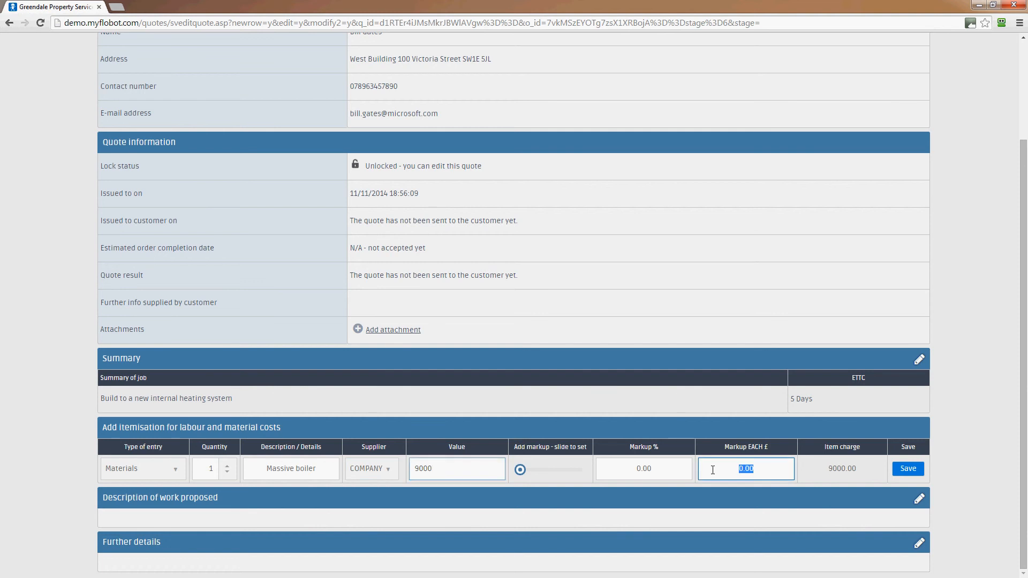
pyautogui.write('5000')
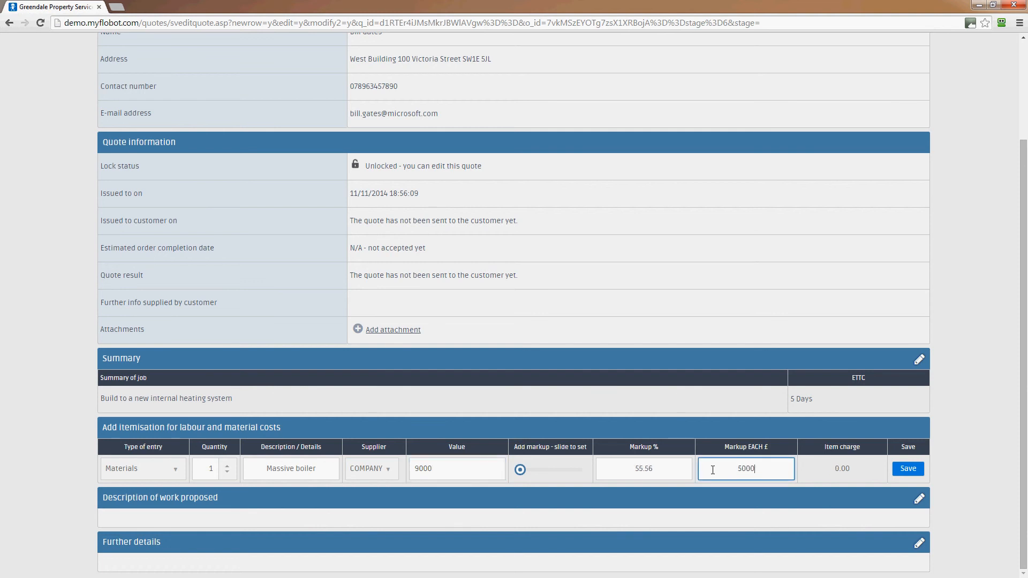
pyautogui.click(908, 471)
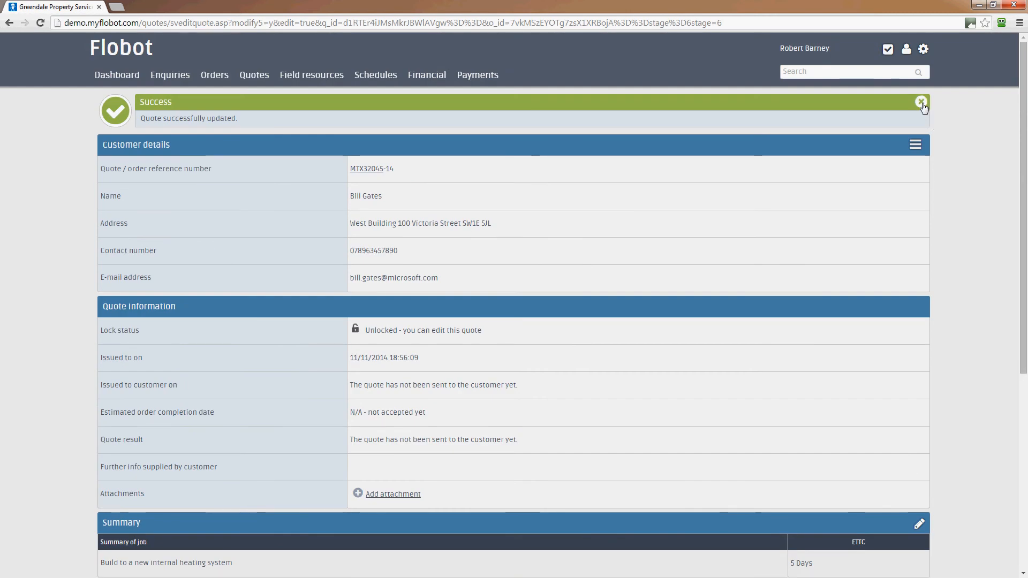
pyautogui.scroll(-5, 977, 275)
pyautogui.scroll(-2, 977, 274)
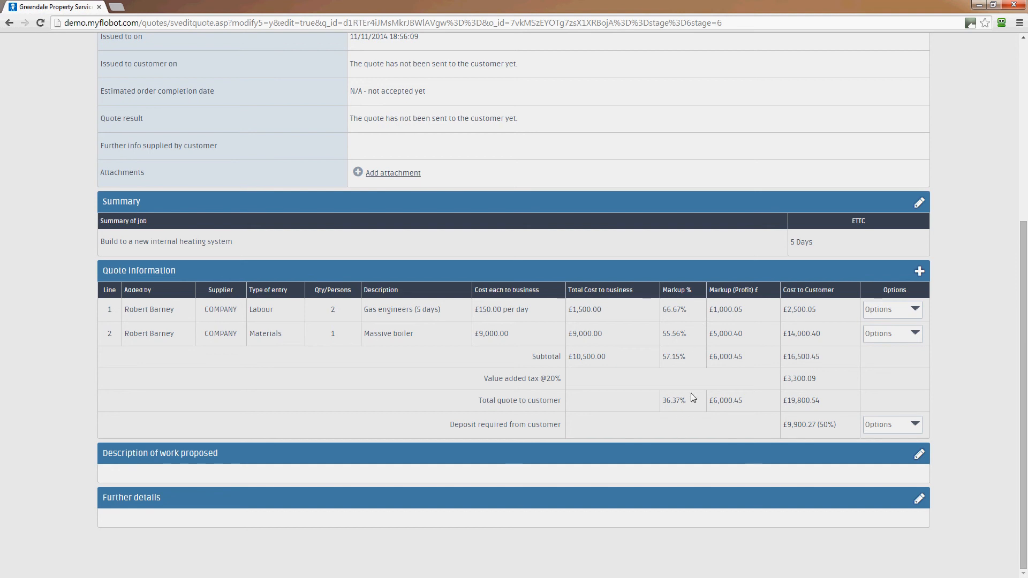
pyautogui.tripleClick(681, 409)
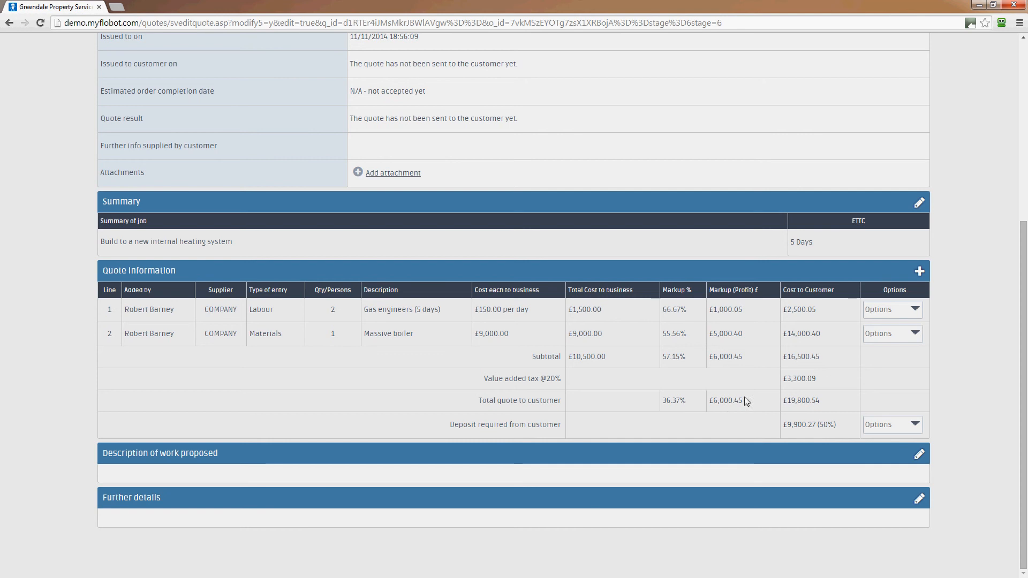
pyautogui.moveTo(744, 400); pyautogui.dragTo(710, 403)
pyautogui.click(747, 444)
pyautogui.moveTo(831, 402); pyautogui.dragTo(780, 398)
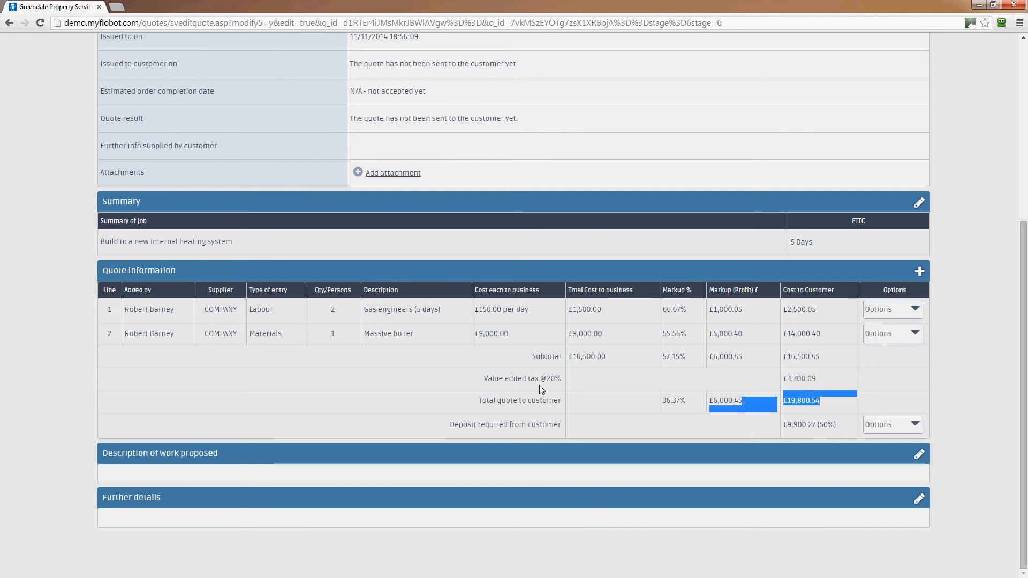
pyautogui.click(822, 381)
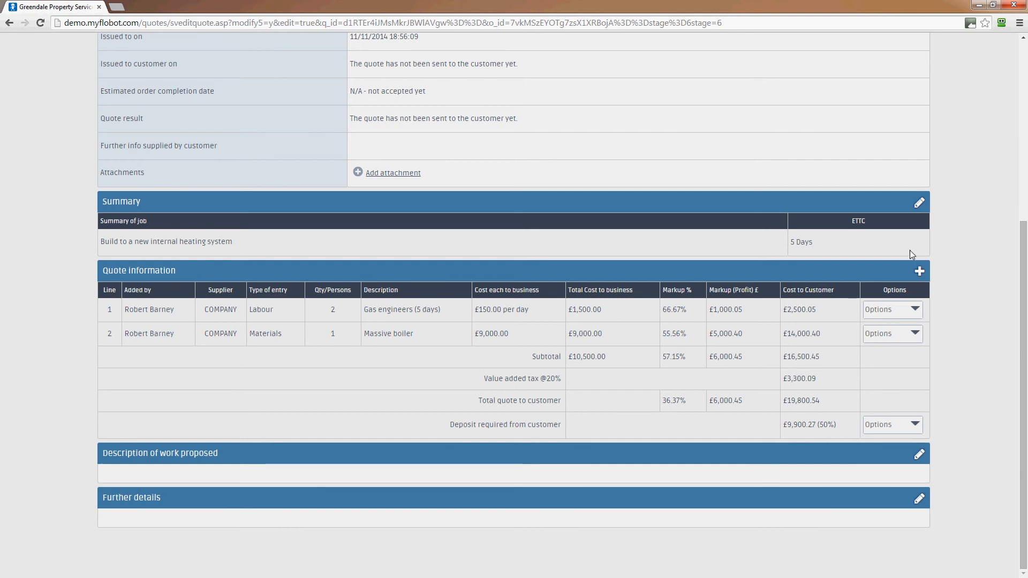
# Add a Waste Disposal line, quantity 1, described 'wate disposal of old boiler'
pyautogui.click(919, 271)
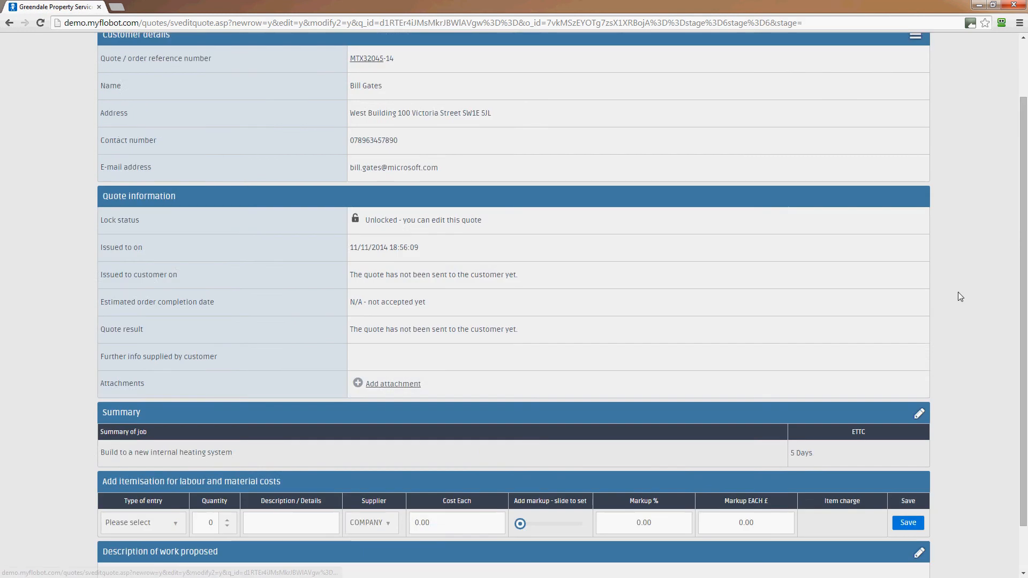
pyautogui.scroll(-2, 753, 481)
pyautogui.click(160, 469)
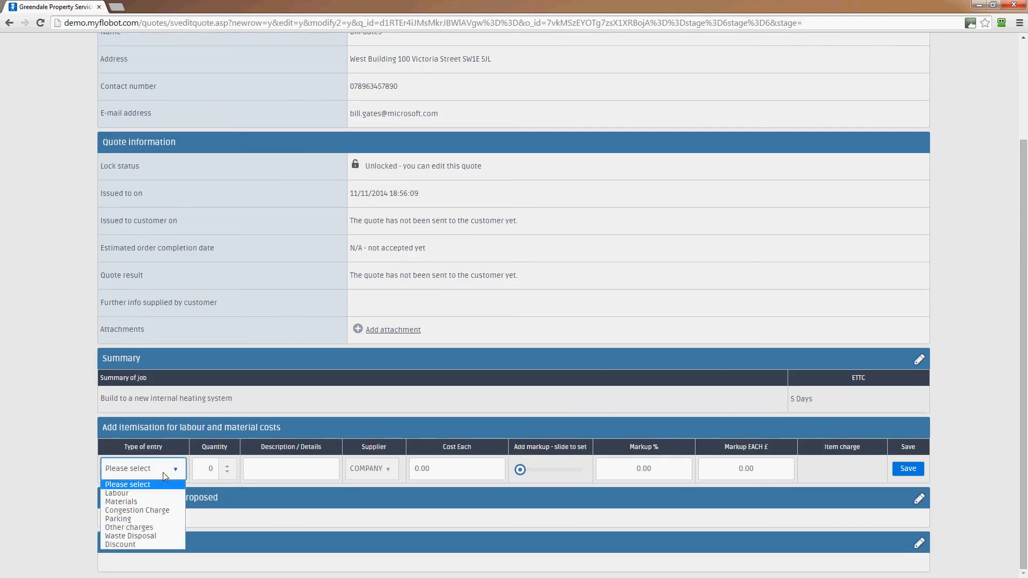
pyautogui.click(155, 536)
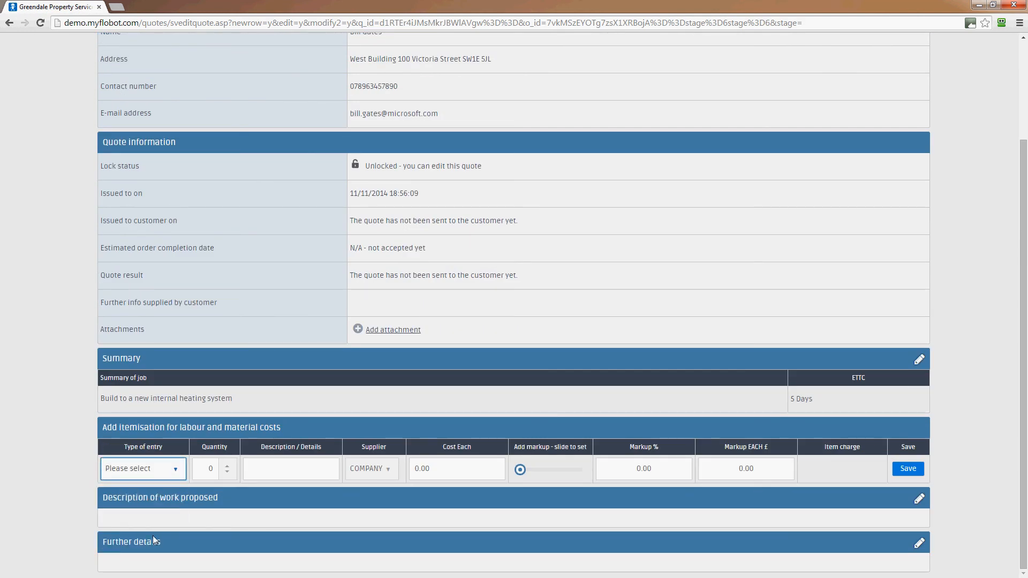
pyautogui.click(227, 465)
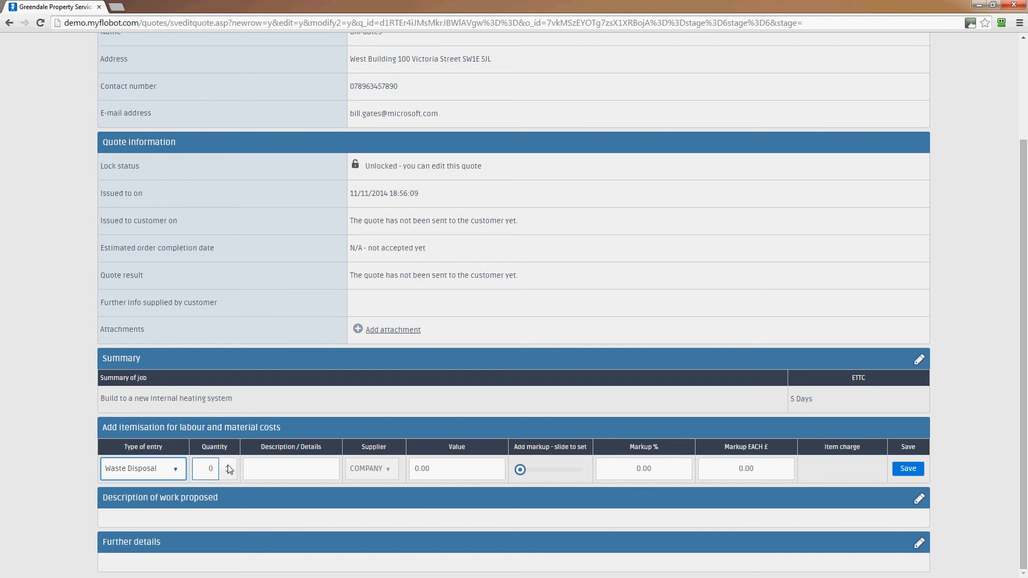
pyautogui.click(280, 471)
pyautogui.write('wate dispo')
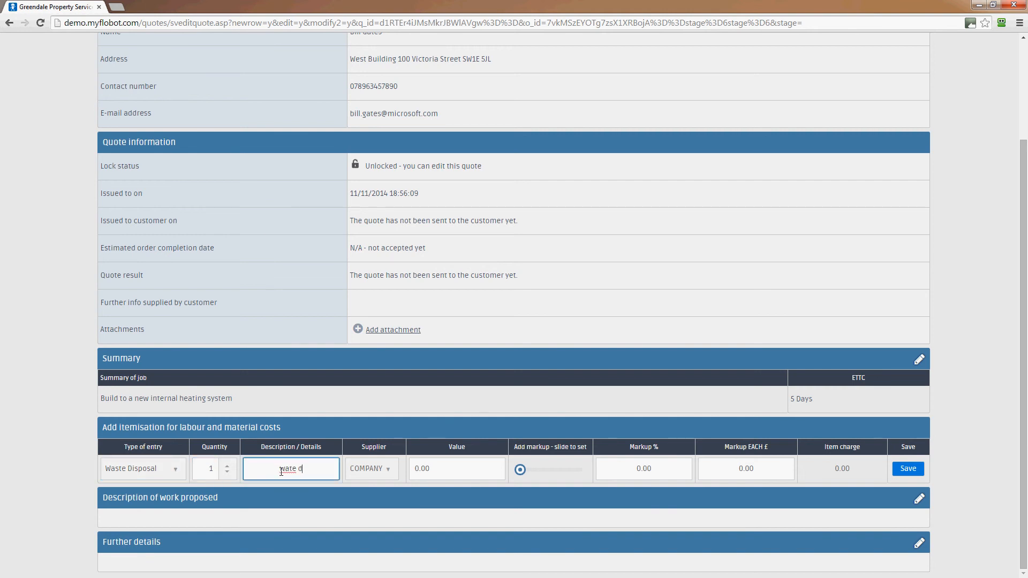
pyautogui.write('sal of')
pyautogui.write(' old boiler')
# Keep supplier COMPANY, set value 500 and markup £500 each, and save the line
pyautogui.click(392, 470)
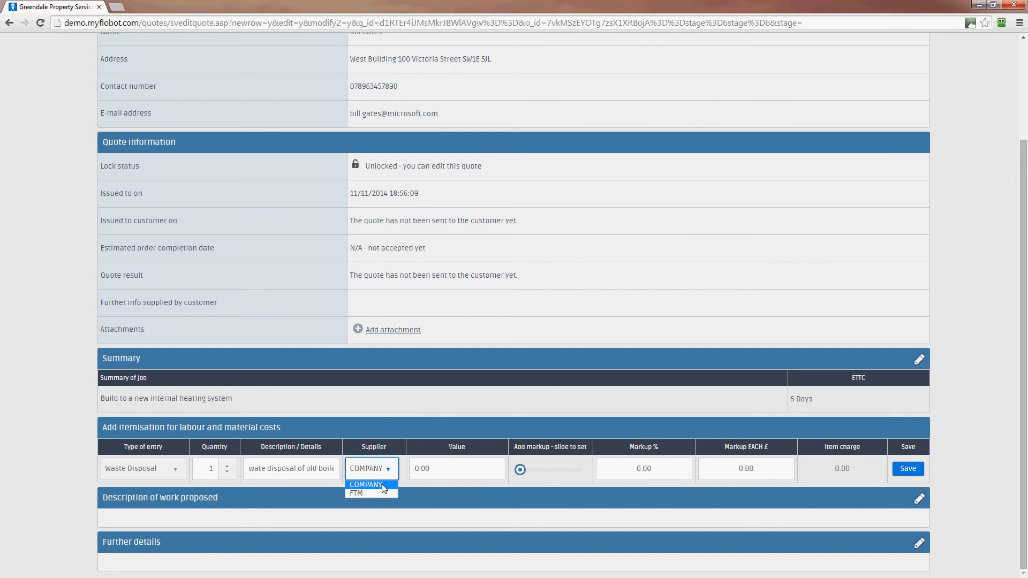
pyautogui.click(381, 488)
pyautogui.press('Tab')
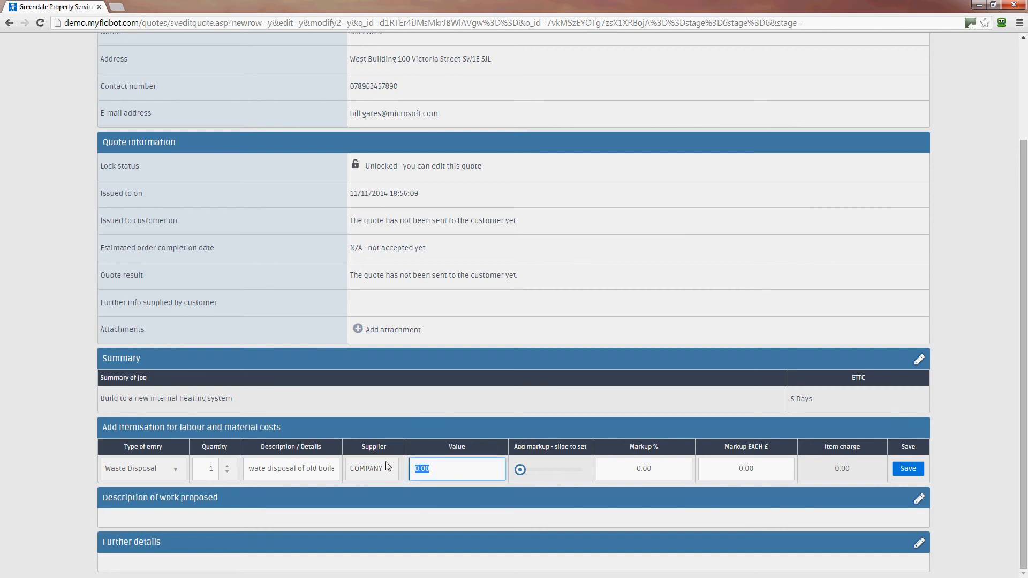
pyautogui.write('500')
pyautogui.moveTo(779, 469); pyautogui.dragTo(717, 472)
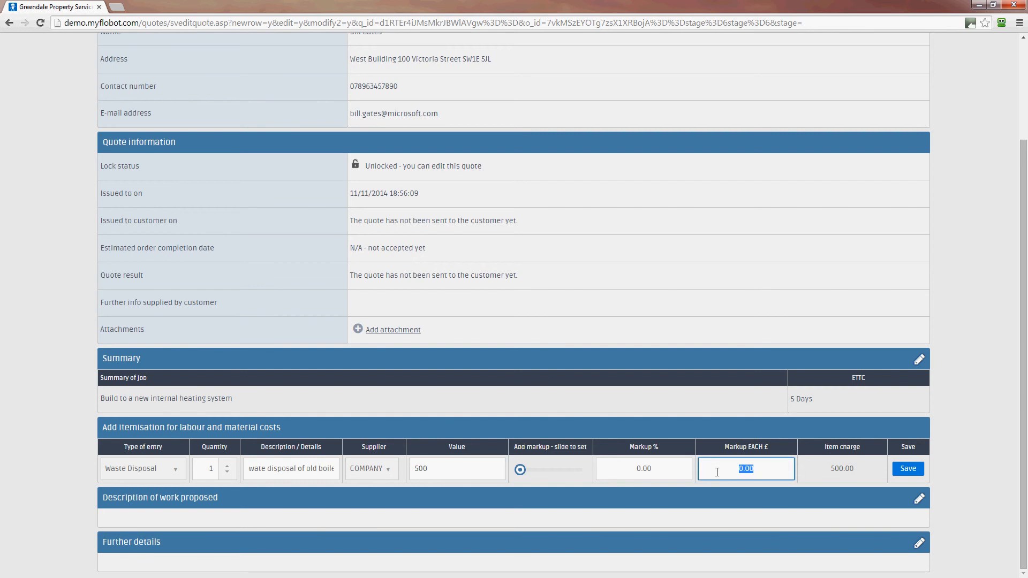
pyautogui.write('500')
pyautogui.click(907, 474)
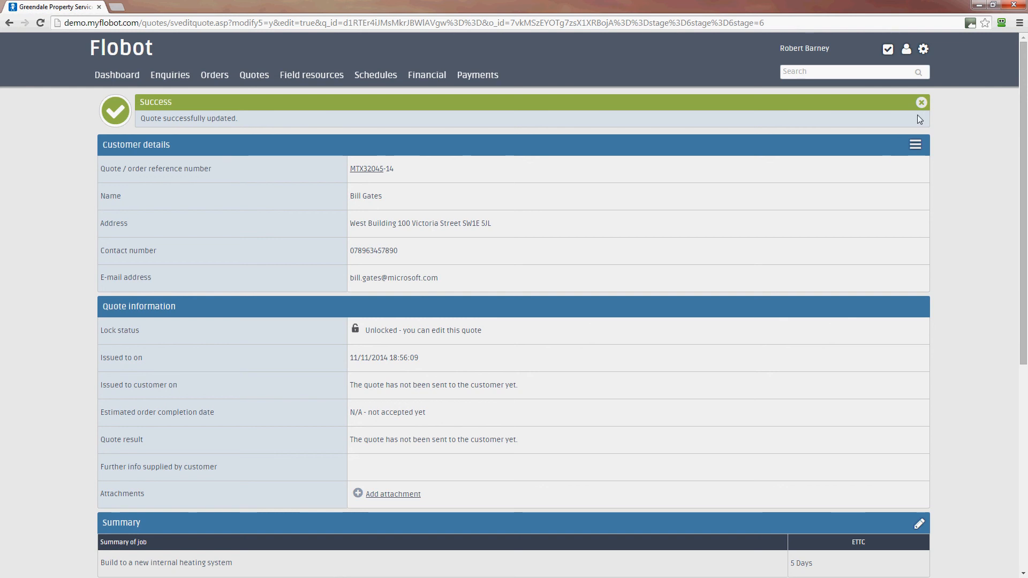
# Check the three lines totalling £21,000.54, then edit the Description of work proposed
pyautogui.scroll(-7, 934, 192)
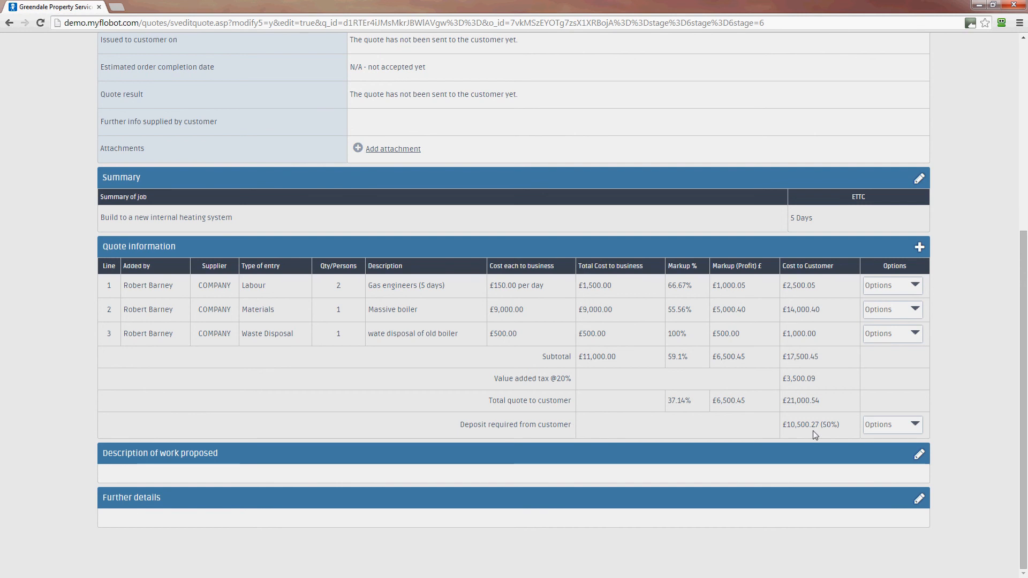
pyautogui.click(918, 454)
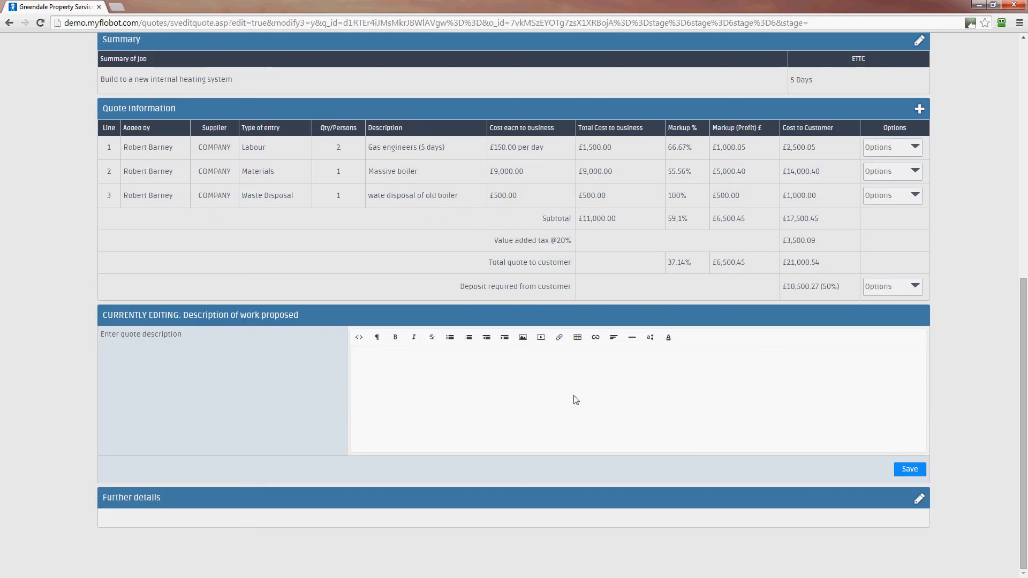
# Enter 'To build a new boiler system.' as the work description and save the quote
pyautogui.click(573, 394)
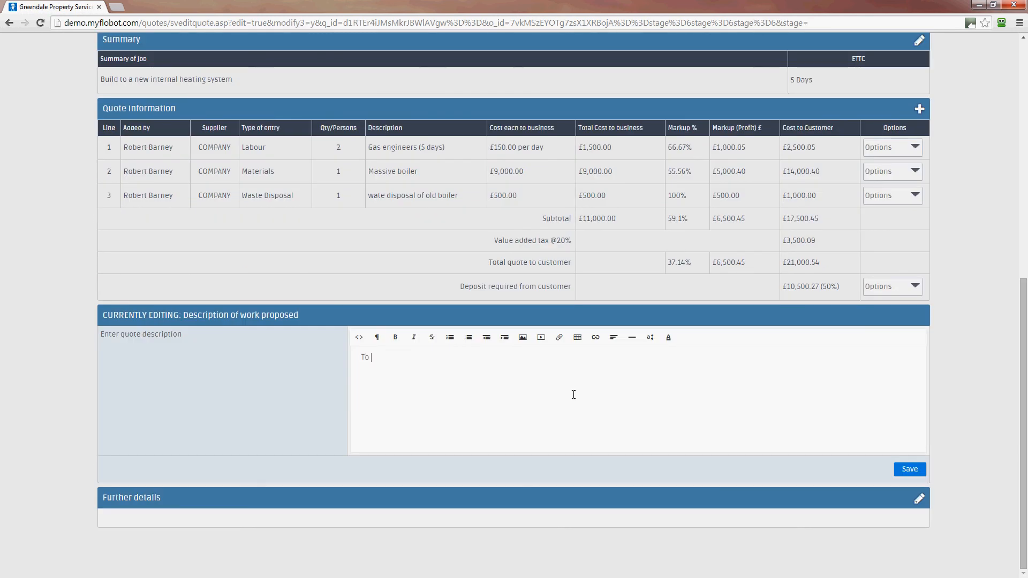
pyautogui.write('To build')
pyautogui.press('BackSpace')
pyautogui.press('BackSpace')
pyautogui.write('ild a new boiler system.')
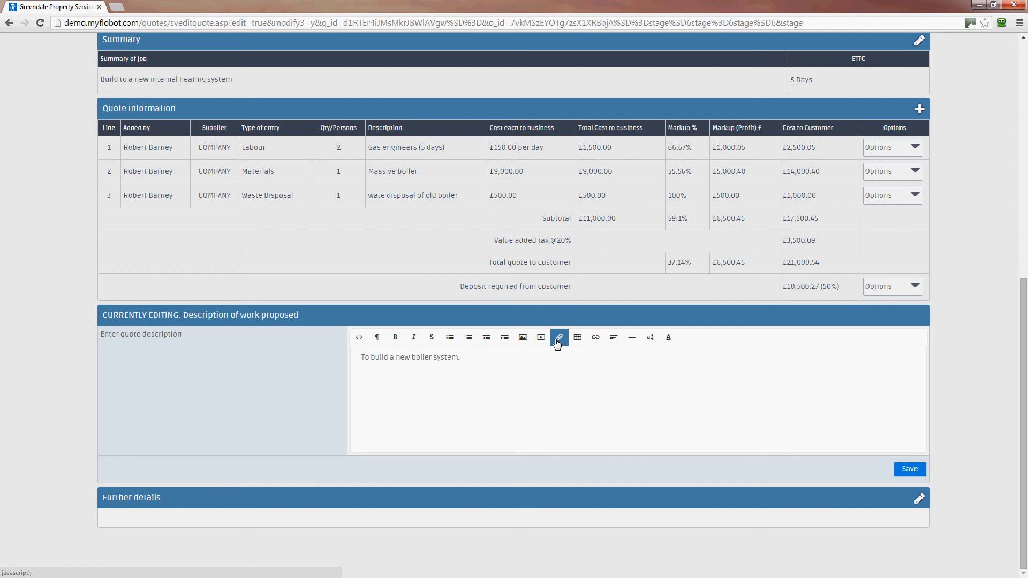
pyautogui.click(908, 470)
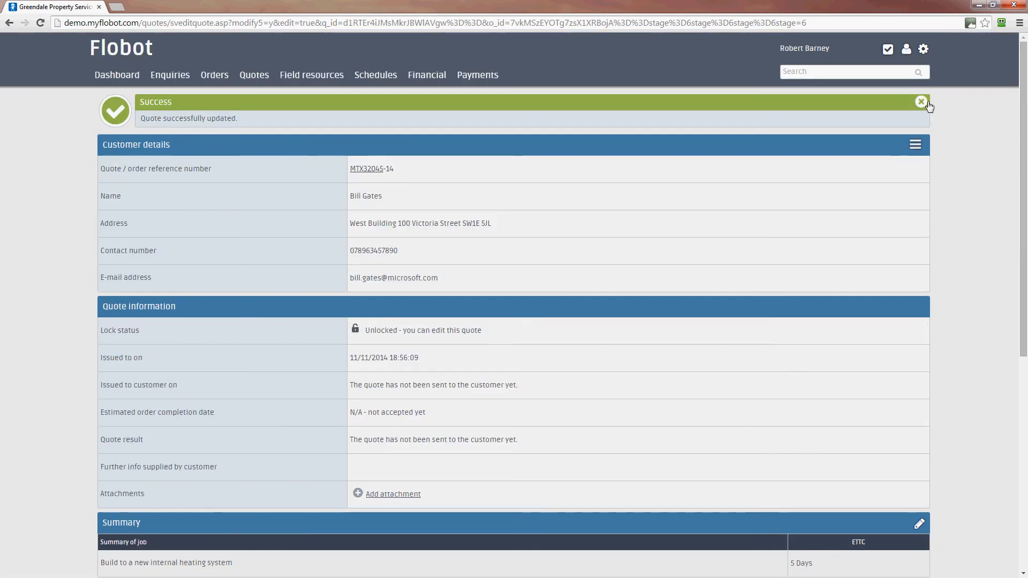
pyautogui.scroll(-7, 984, 195)
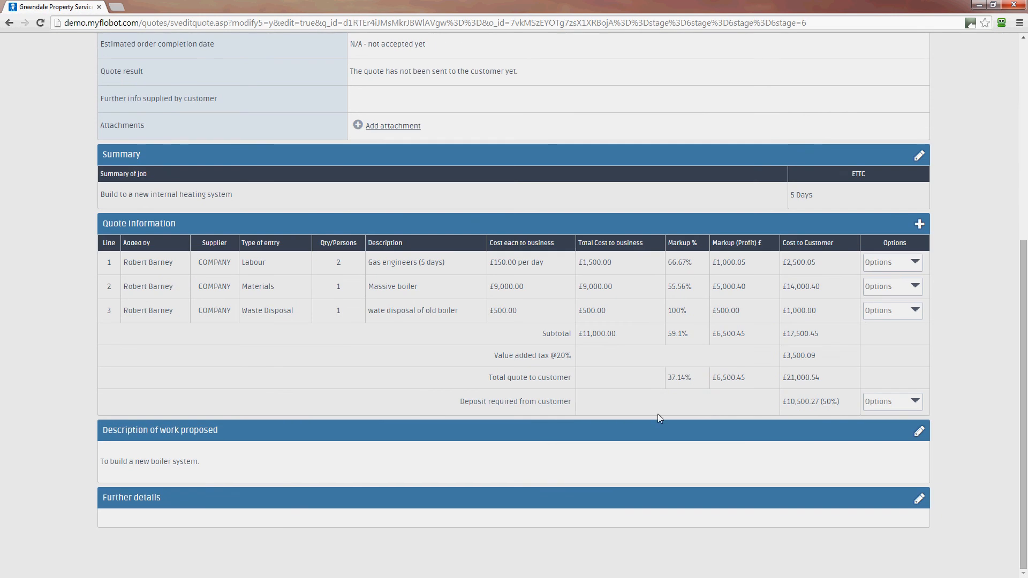
# Add and save a further details note offering installation on Tuesday if confirmed by Monday
pyautogui.click(926, 500)
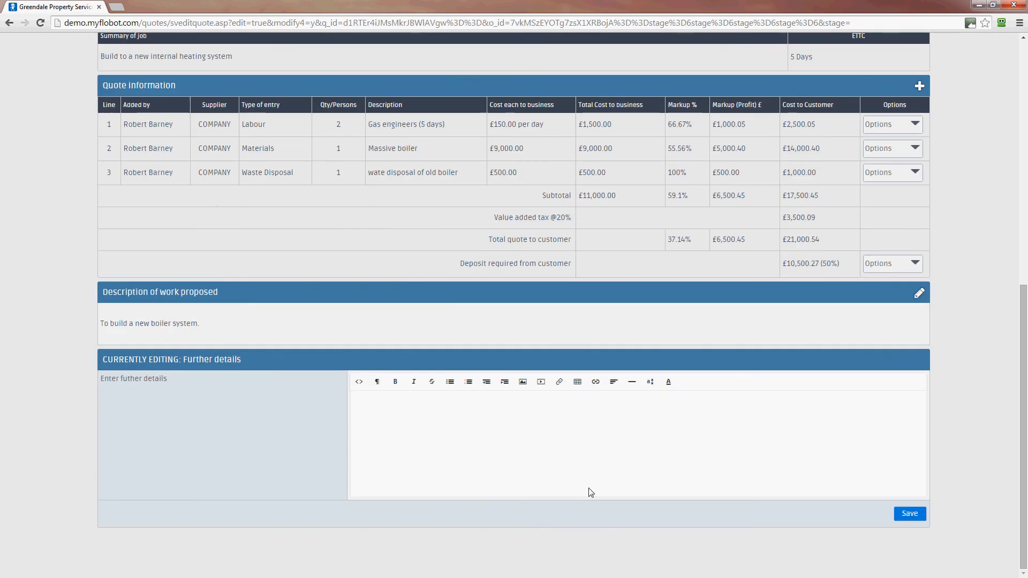
pyautogui.write('I can insta;')
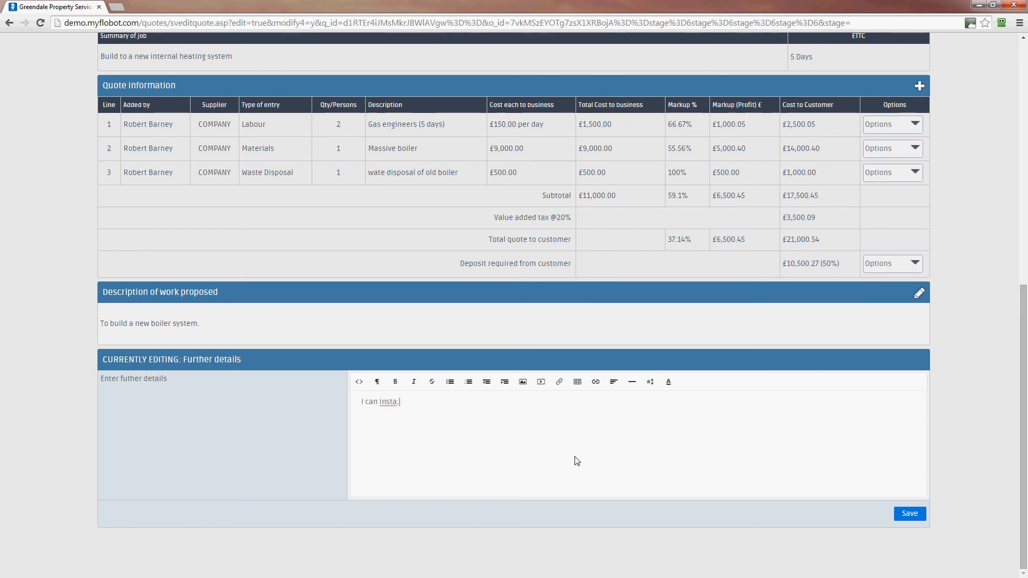
pyautogui.press('BackSpace')
pyautogui.write('ll this n')
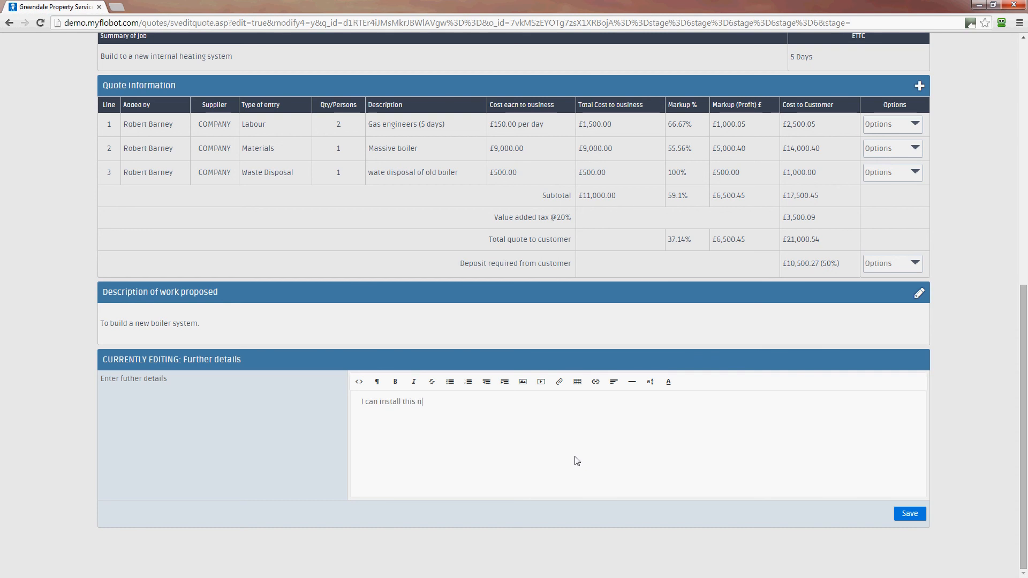
pyautogui.press('BackSpace')
pyautogui.write('new systemn for you on Tuesday if you let me kn')
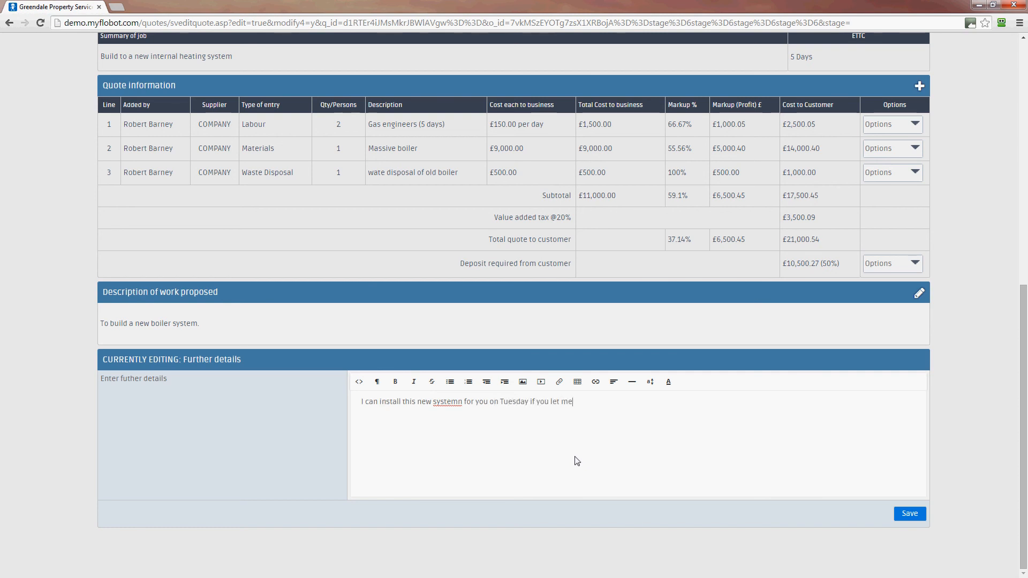
pyautogui.write('oe bu Monday')
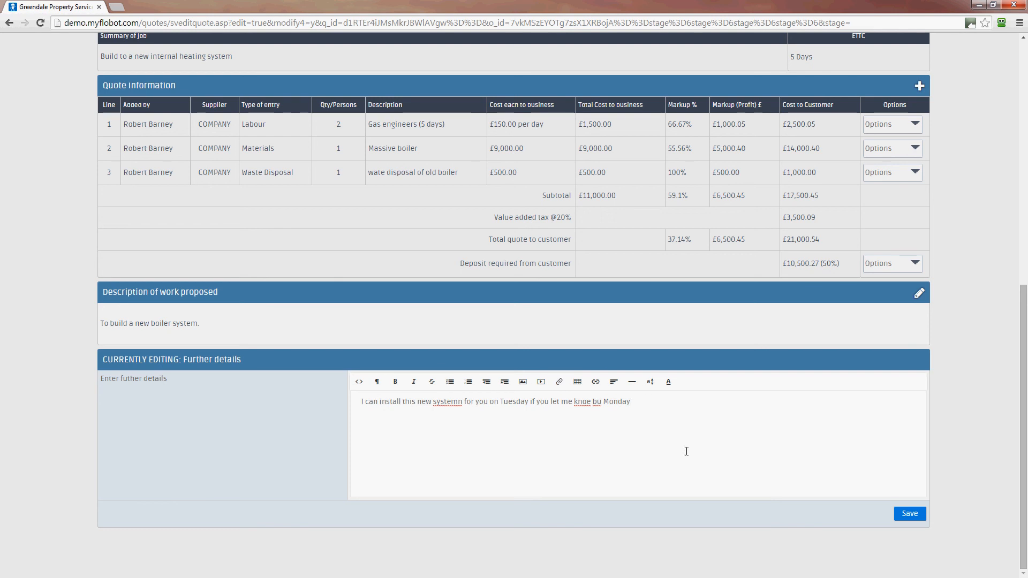
pyautogui.click(909, 514)
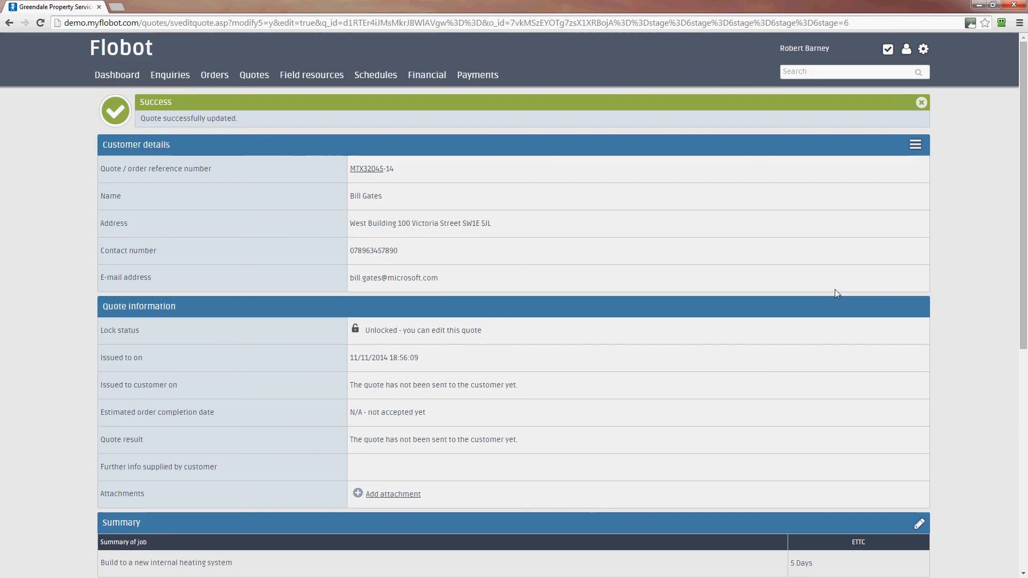
# Check the saved further details note, then bring up the quote's actions menu
pyautogui.scroll(-8, 827, 241)
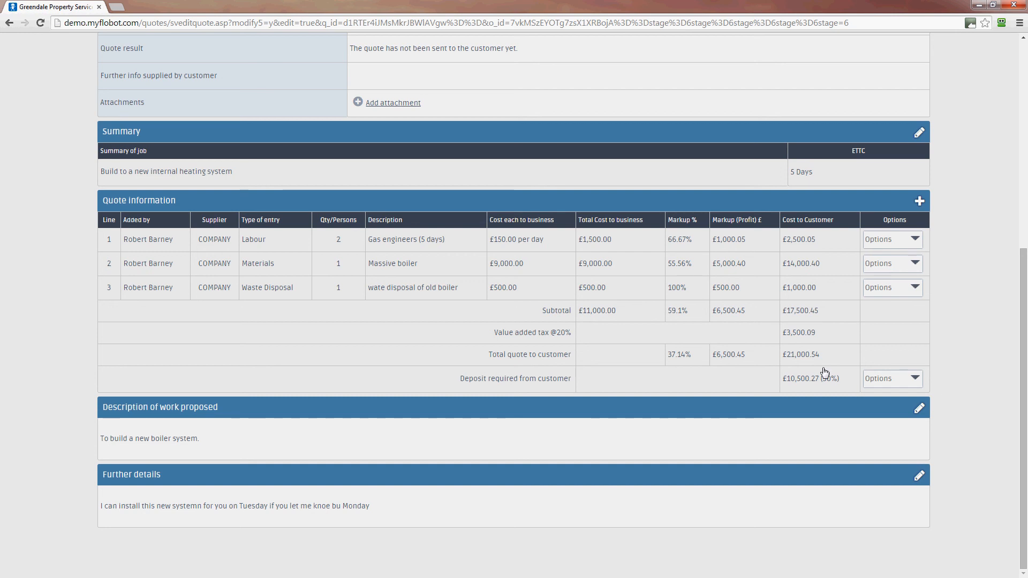
pyautogui.scroll(6, 978, 368)
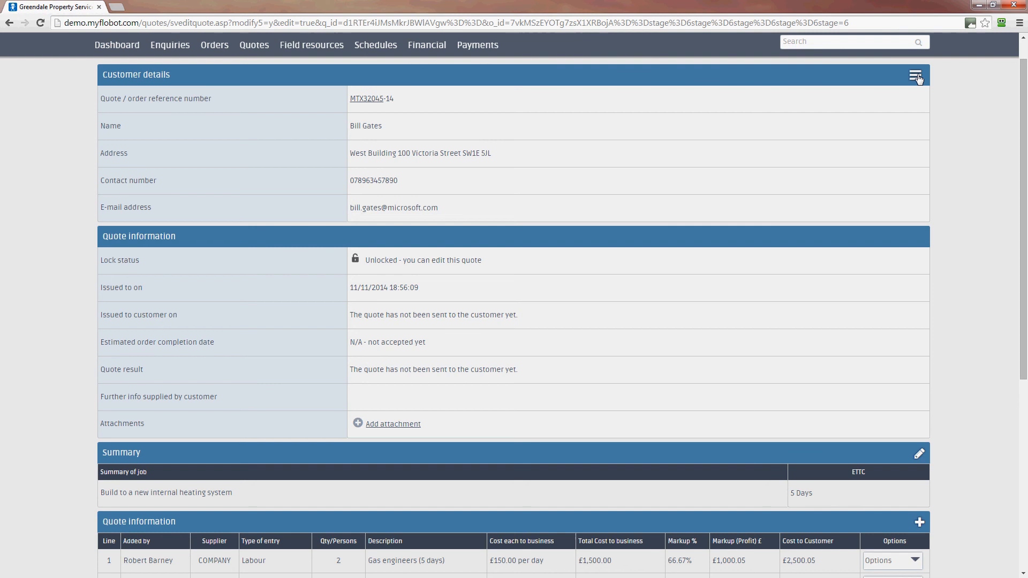
pyautogui.click(916, 76)
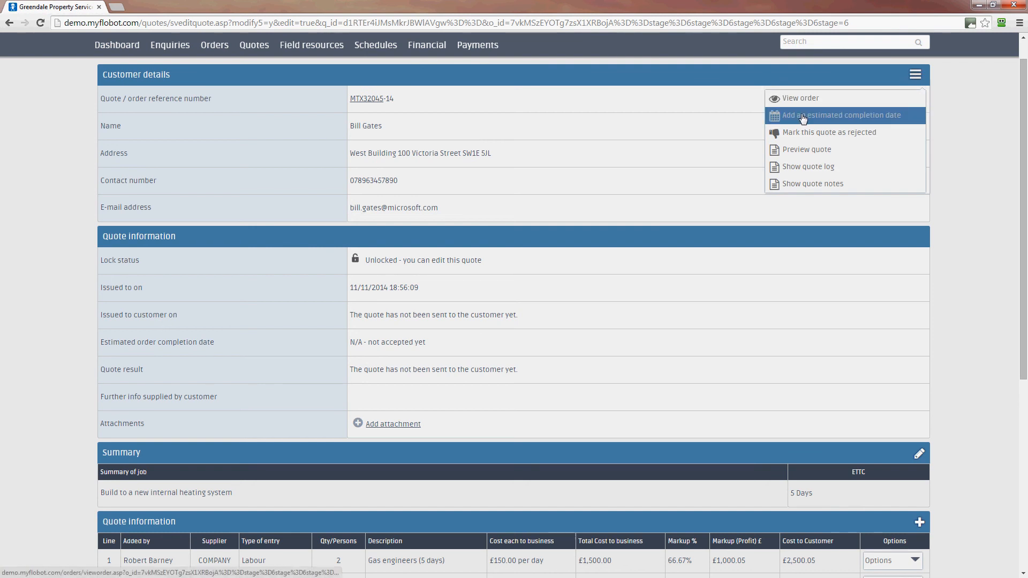
# Preview the customer-facing quote and review its summary, cost lines and £21,000.54 total
pyautogui.click(805, 152)
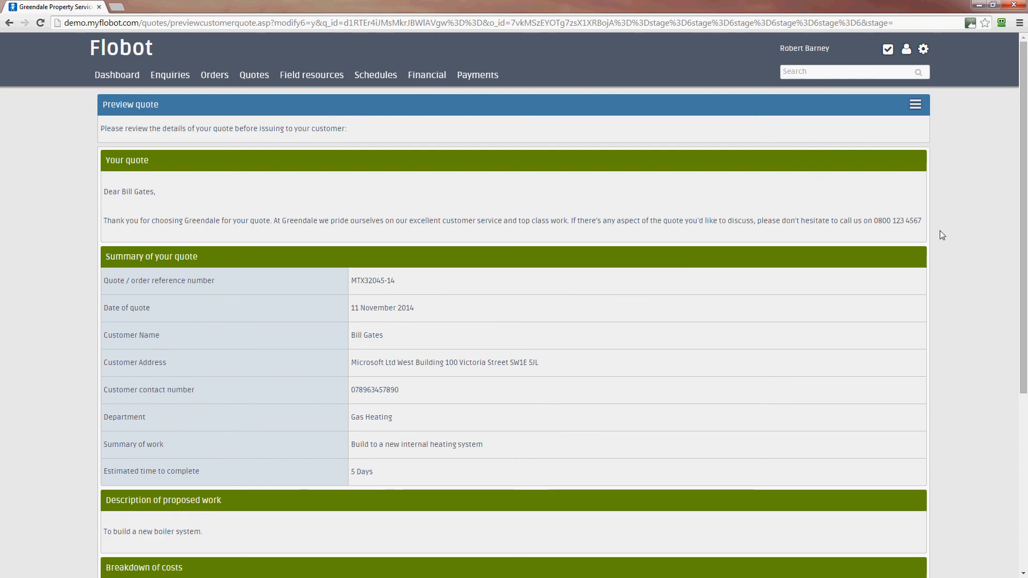
pyautogui.moveTo(1022, 298); pyautogui.dragTo(1022, 472)
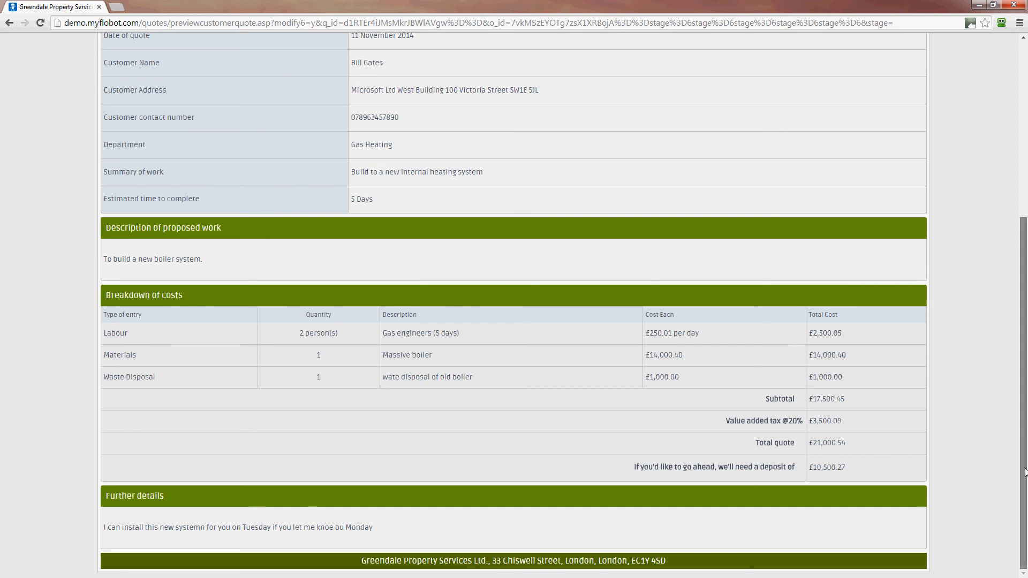
pyautogui.moveTo(1024, 503); pyautogui.dragTo(1023, 263)
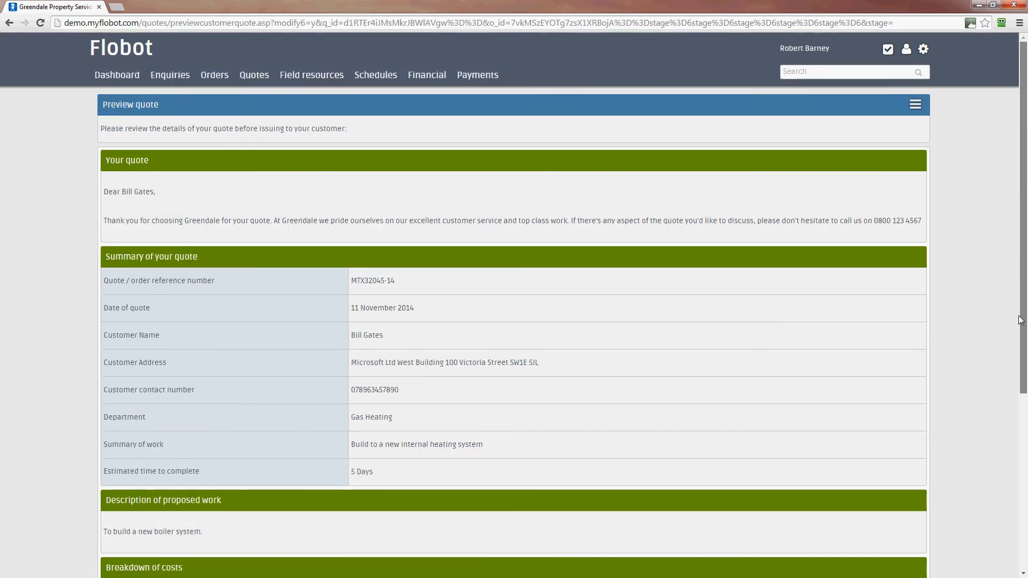
pyautogui.scroll(-3, 1024, 481)
pyautogui.scroll(-3, 1025, 481)
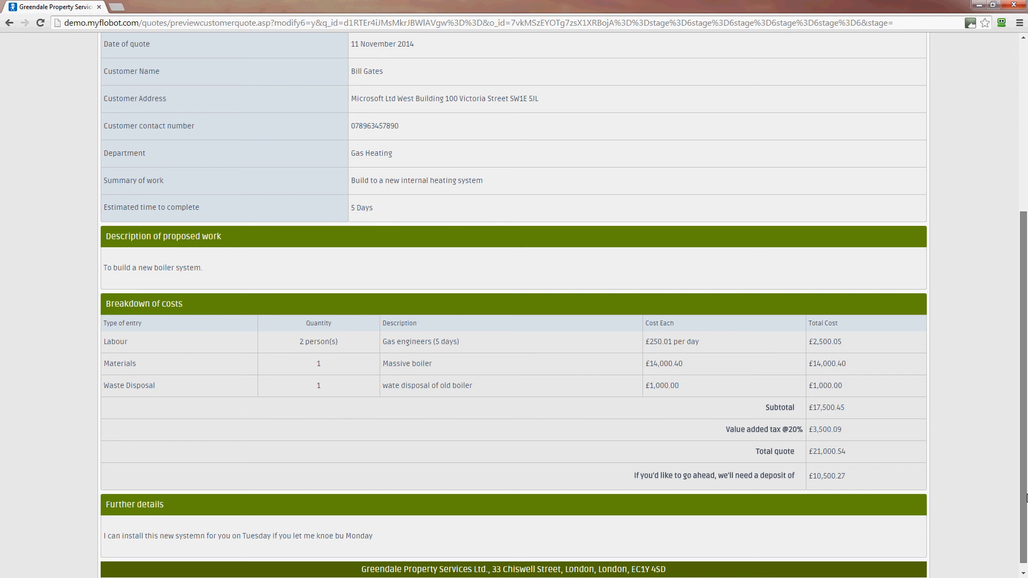
pyautogui.scroll(3, 1025, 498)
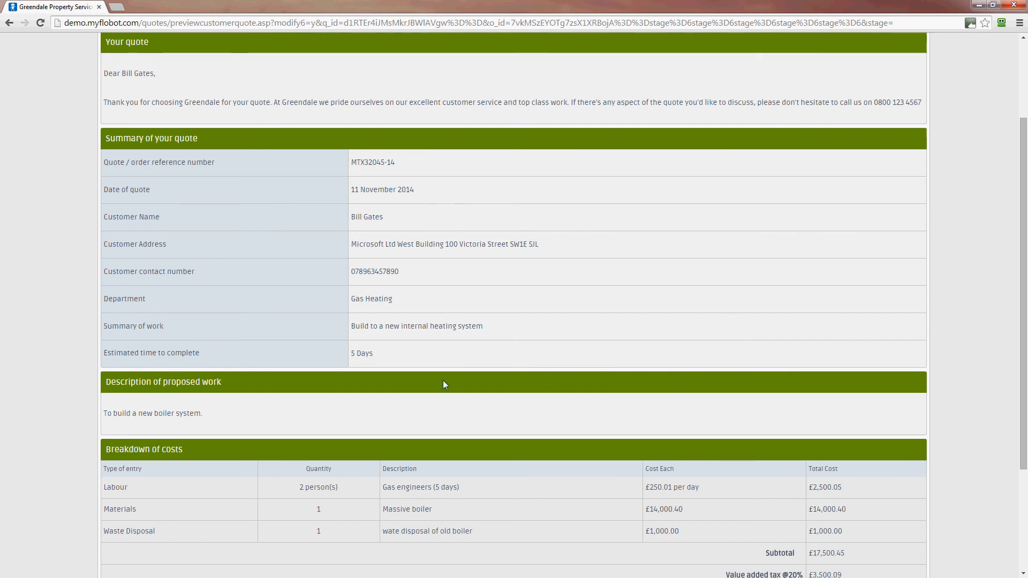
pyautogui.scroll(-3, 444, 381)
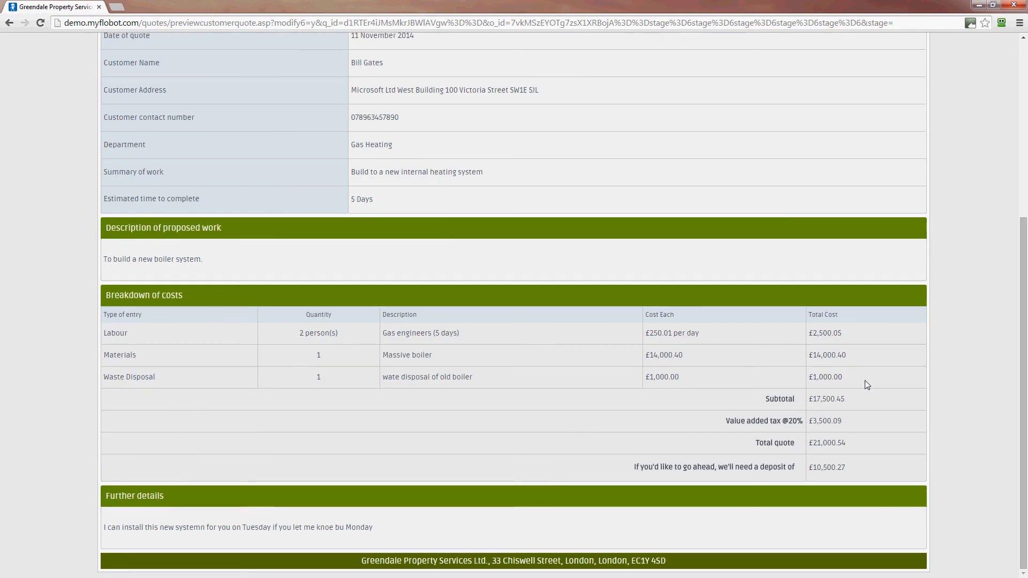
pyautogui.scroll(5, 868, 438)
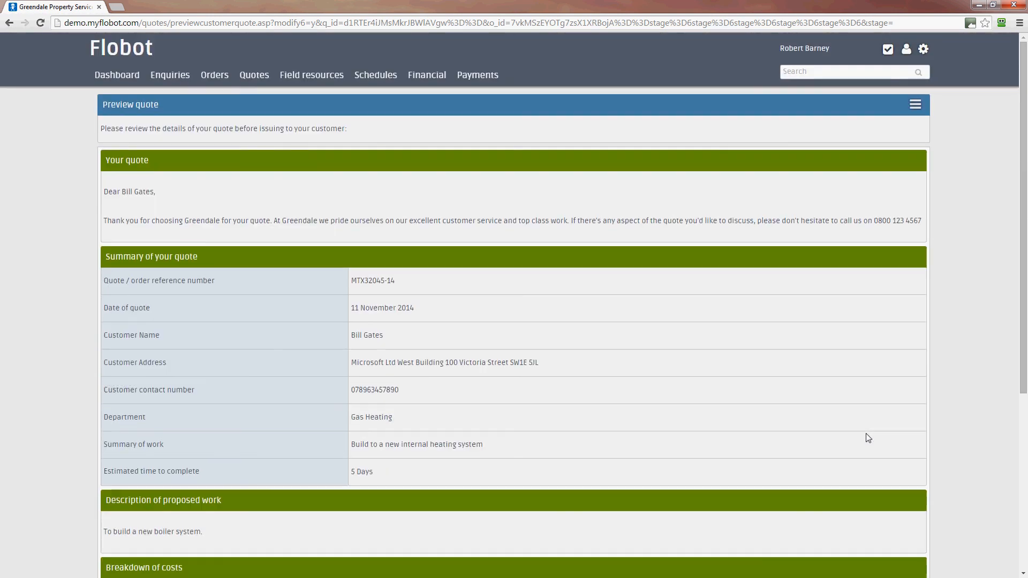
pyautogui.click(916, 104)
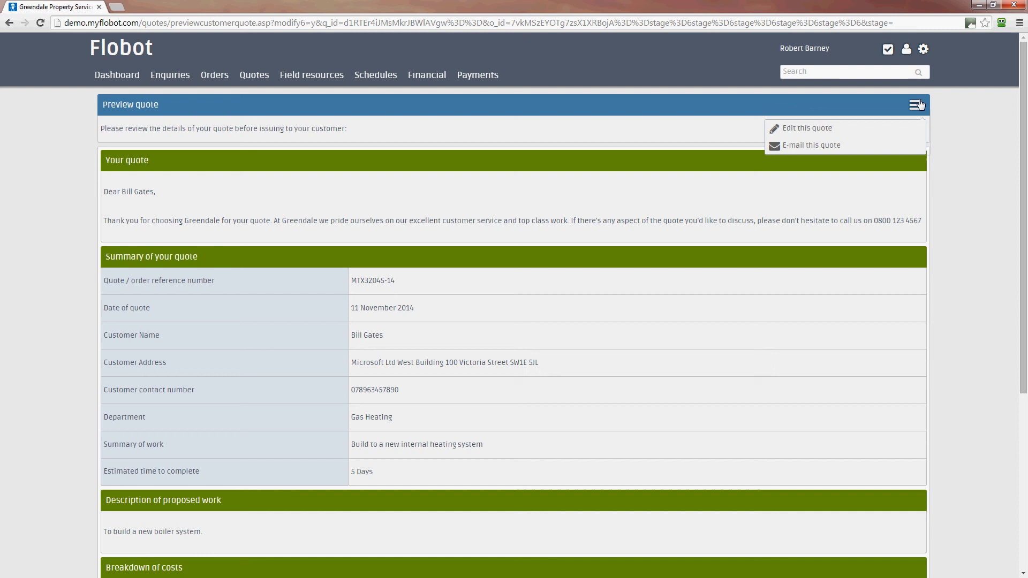
pyautogui.click(819, 146)
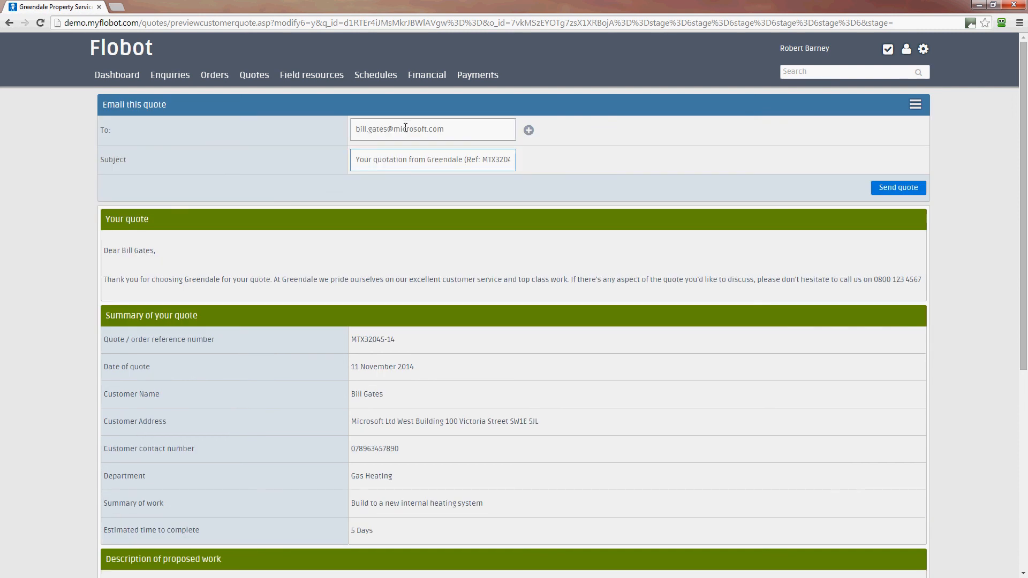
pyautogui.click(396, 134)
pyautogui.click(528, 130)
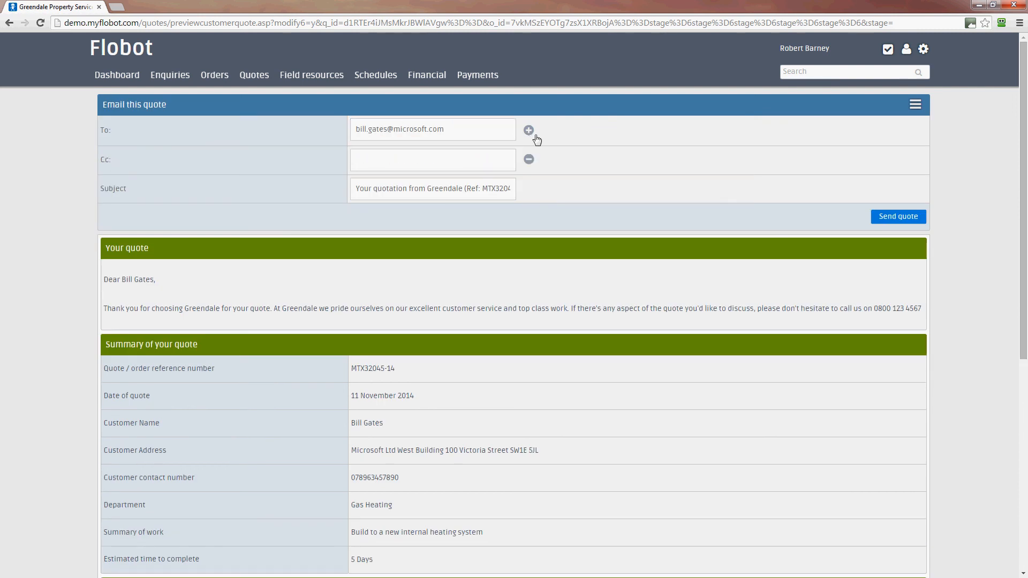
pyautogui.click(443, 169)
pyautogui.click(369, 194)
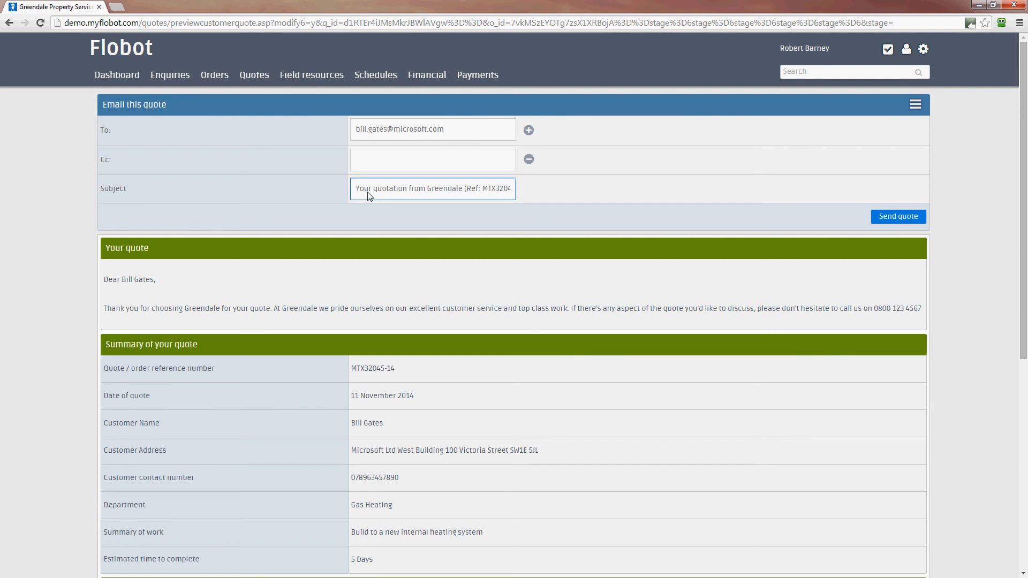
pyautogui.click(579, 210)
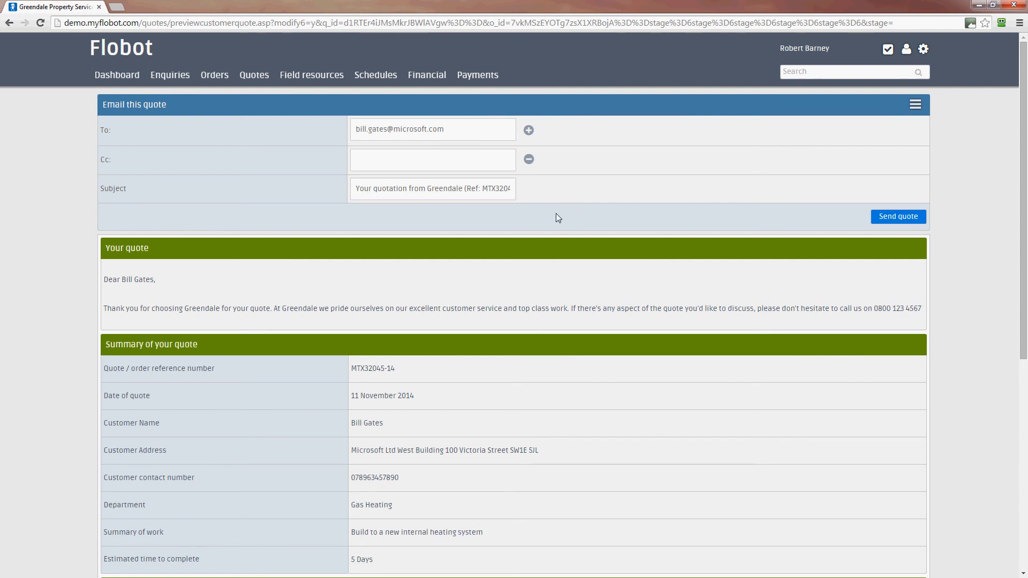
pyautogui.click(911, 221)
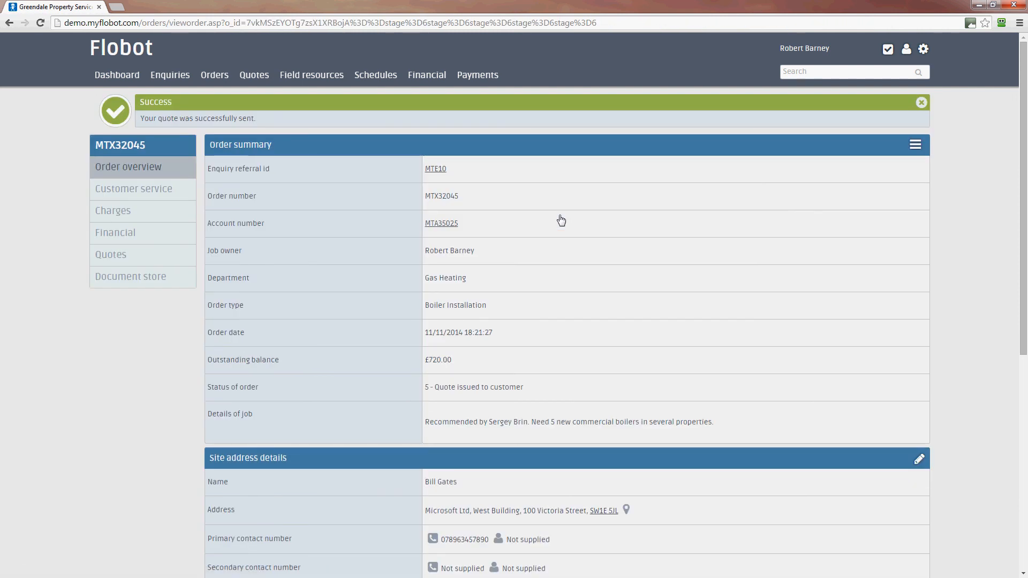
# Verify status '5 - Quote issued to customer' and the new log entry, then list the order's quotes
pyautogui.click(921, 102)
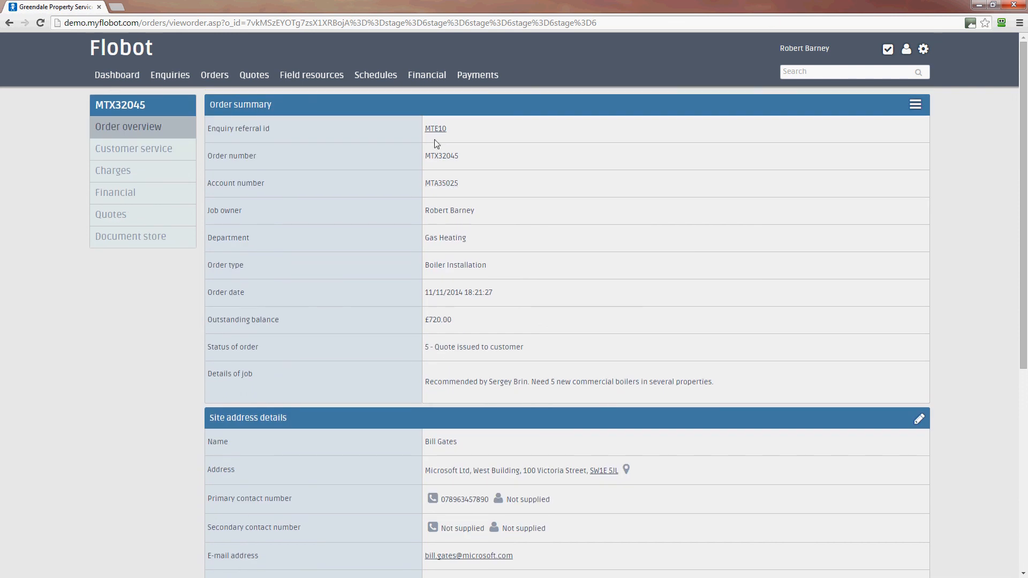
pyautogui.moveTo(524, 346); pyautogui.dragTo(404, 347)
pyautogui.click(806, 359)
pyautogui.scroll(-4, 806, 368)
pyautogui.scroll(-2, 807, 368)
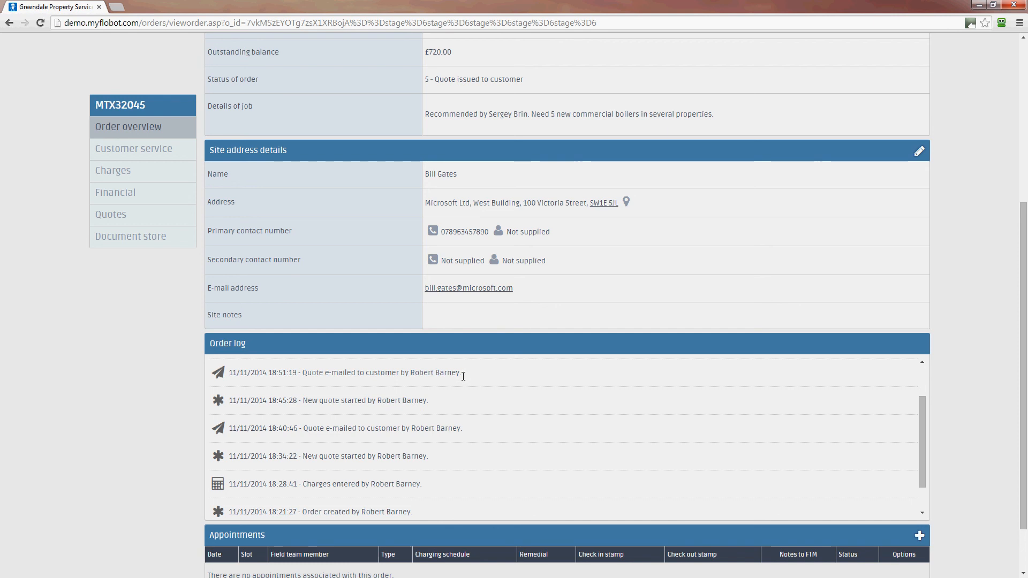
pyautogui.moveTo(461, 374); pyautogui.dragTo(302, 375)
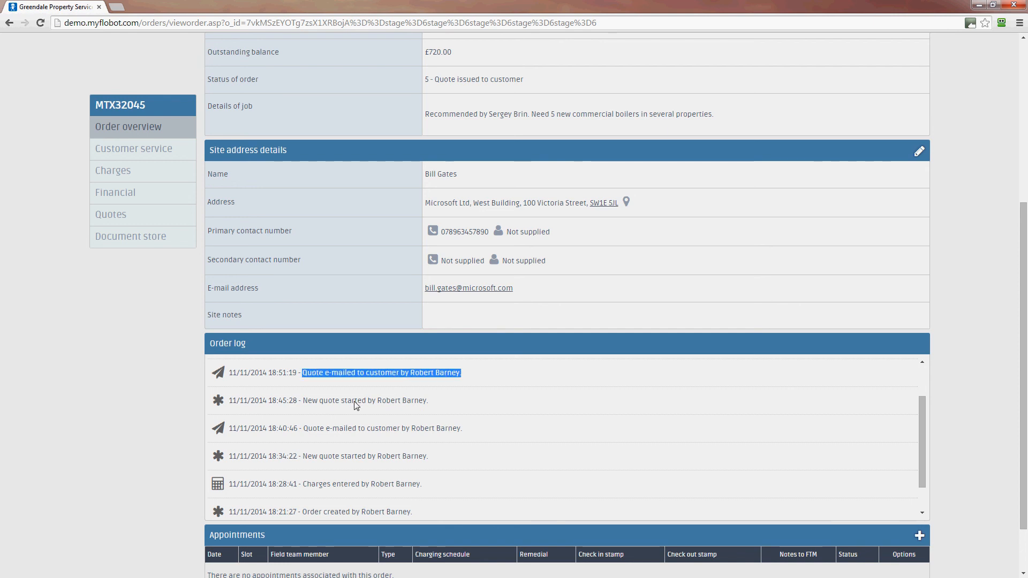
pyautogui.click(467, 411)
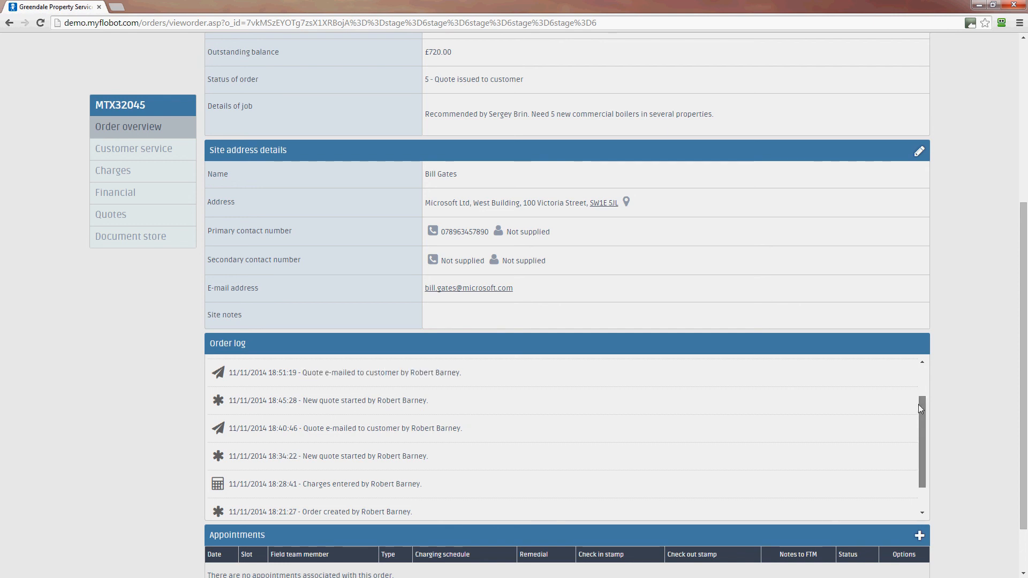
pyautogui.moveTo(920, 471)
pyautogui.mouseDown()
pyautogui.moveTo(921, 449)
pyautogui.moveTo(920, 465)
pyautogui.mouseUp()
pyautogui.click(127, 217)
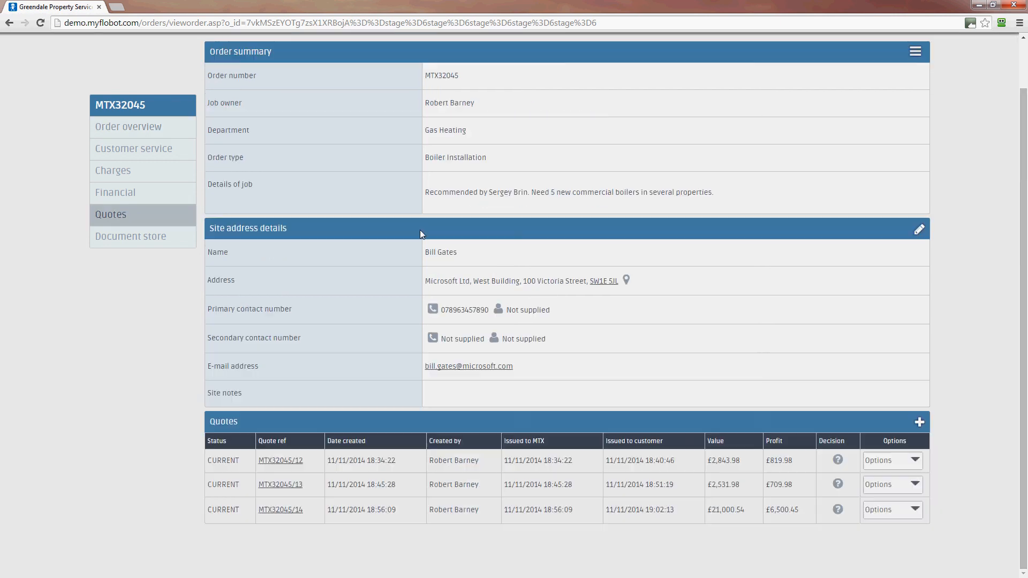
pyautogui.click(279, 510)
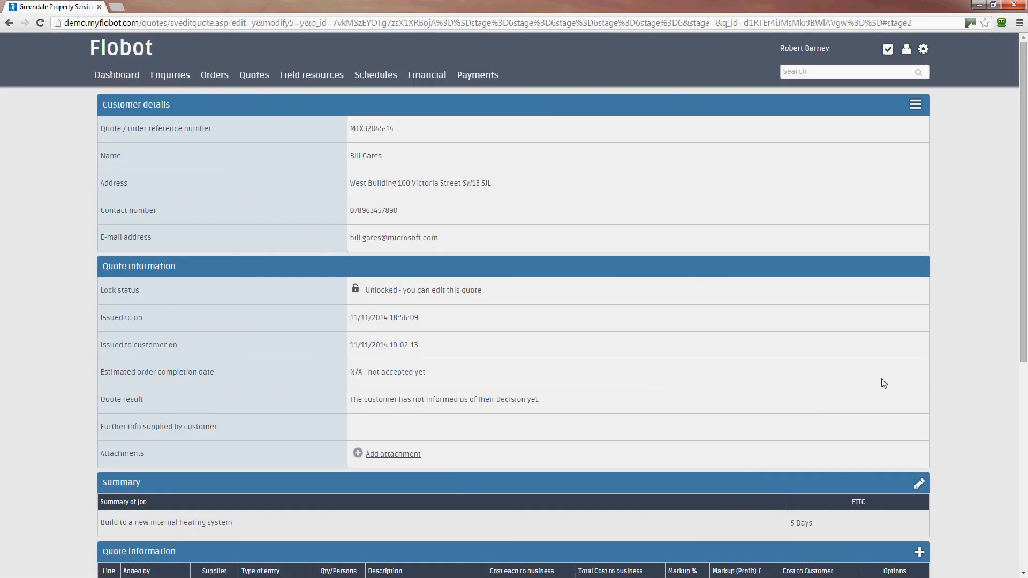
pyautogui.scroll(-6, 886, 387)
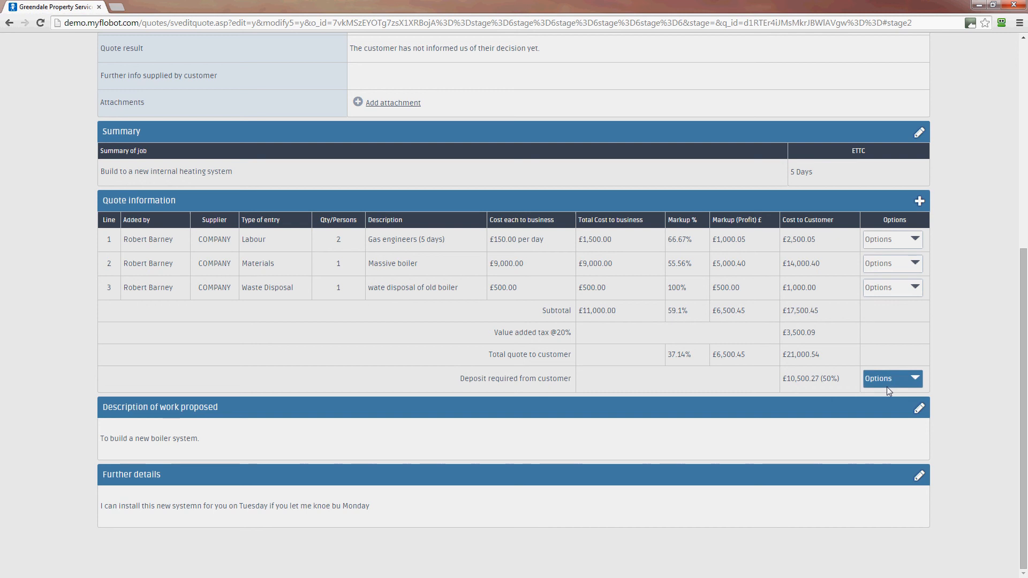
pyautogui.scroll(2, 886, 386)
pyautogui.scroll(4, 886, 387)
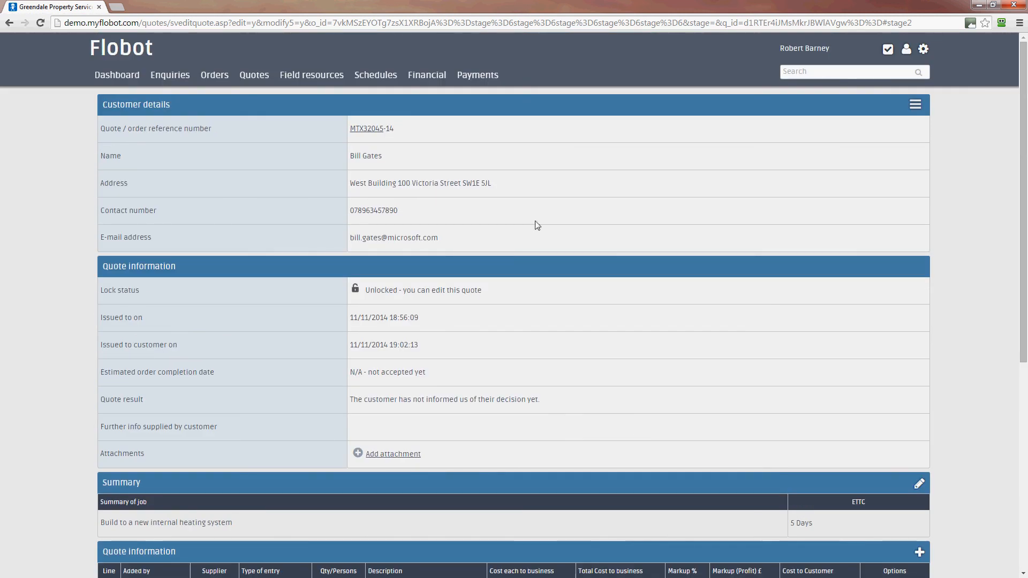
pyautogui.click(250, 78)
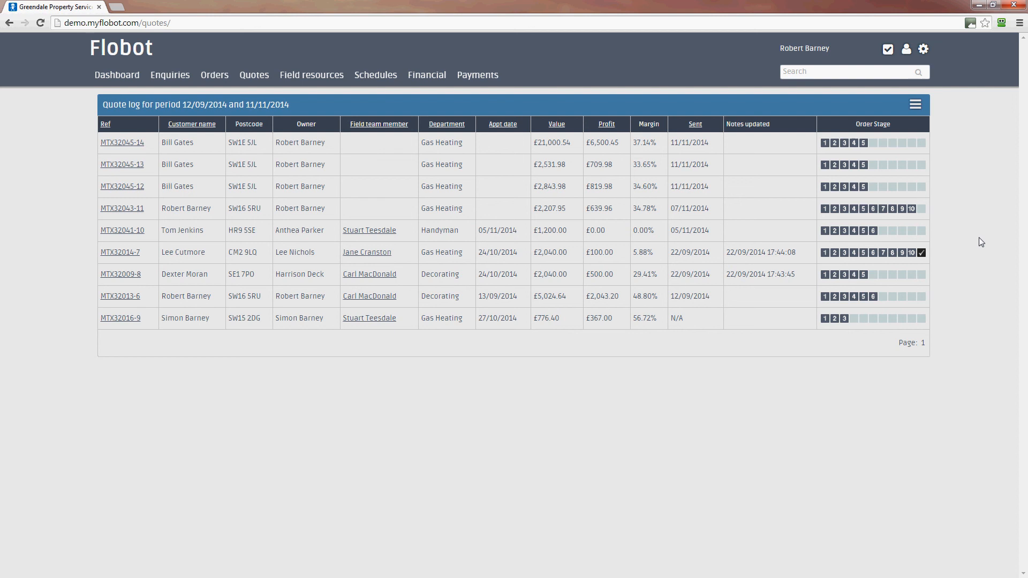
# Browse the advanced quote log search filters, keeping All engineers and All results, then cancel
pyautogui.click(915, 106)
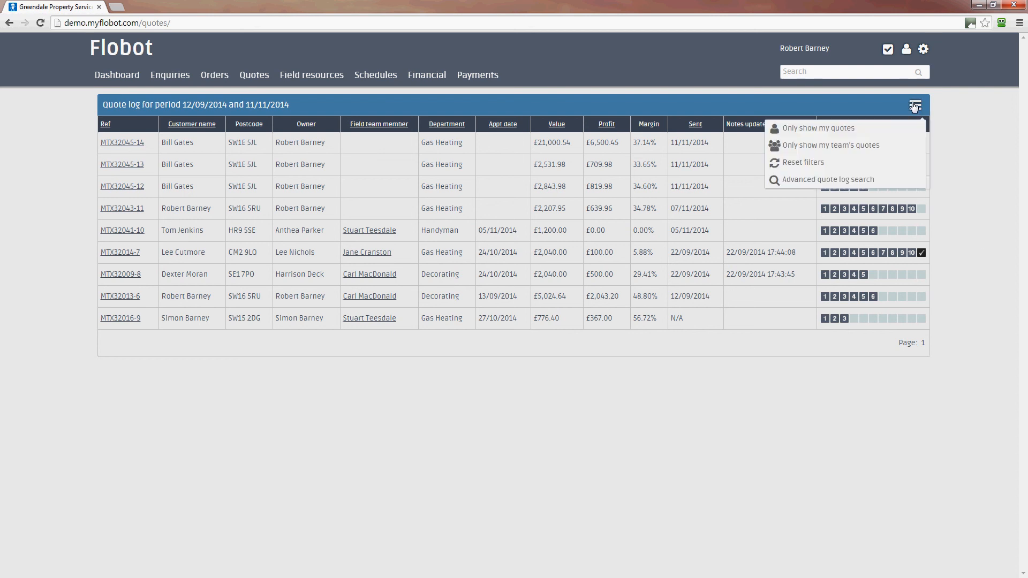
pyautogui.click(849, 181)
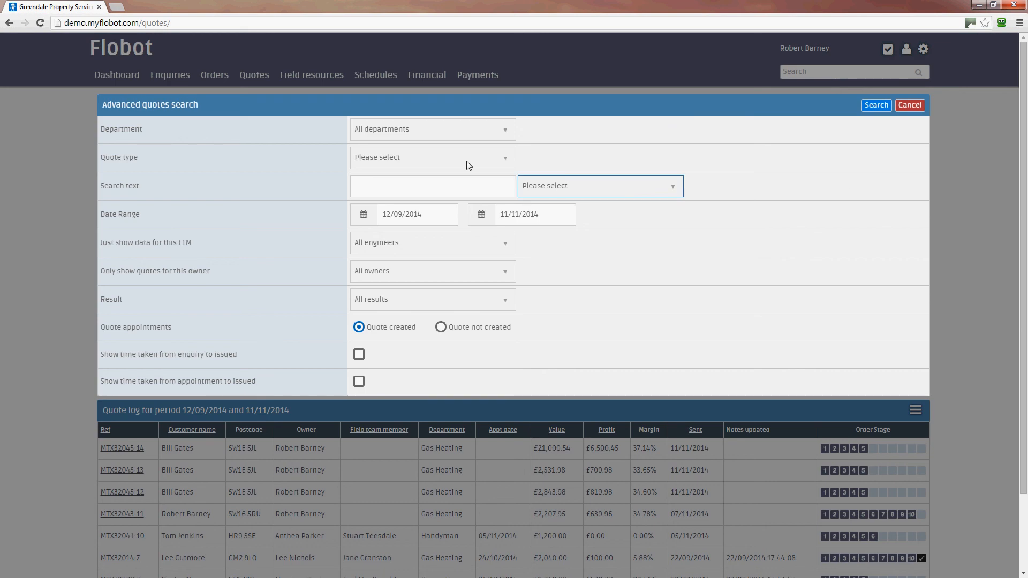
pyautogui.click(442, 244)
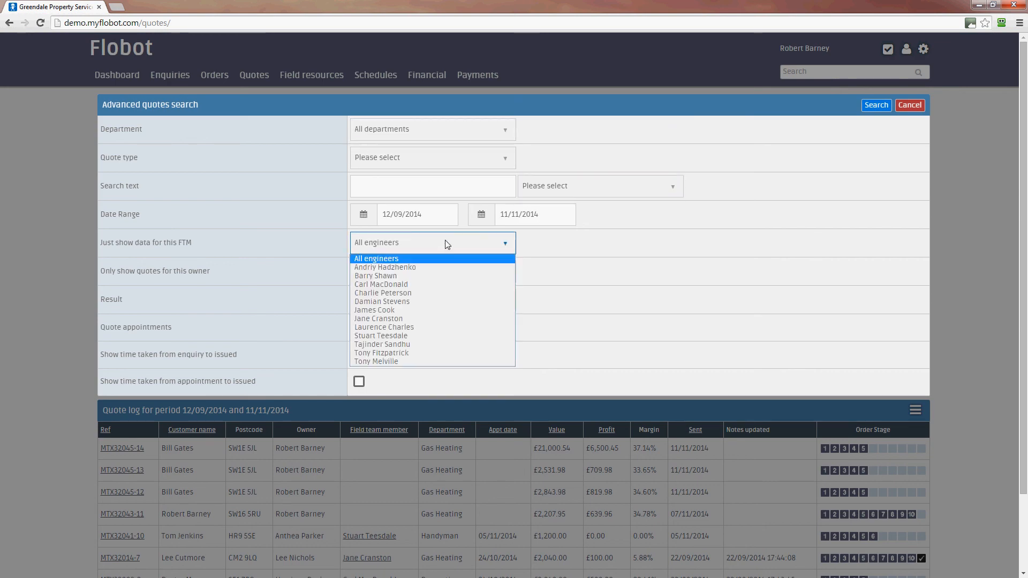
pyautogui.click(610, 260)
pyautogui.click(475, 246)
pyautogui.click(621, 299)
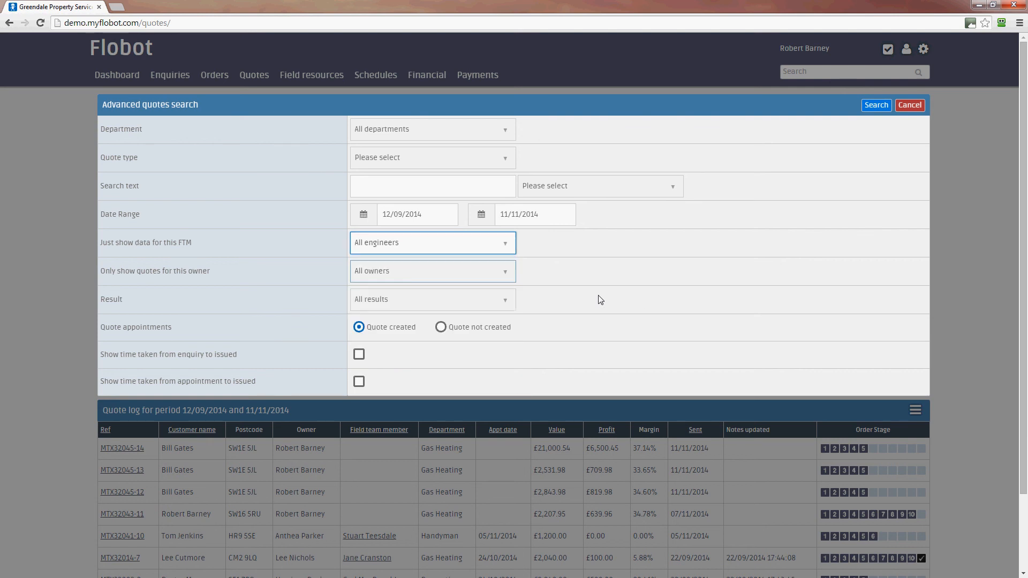
pyautogui.click(471, 278)
pyautogui.click(590, 285)
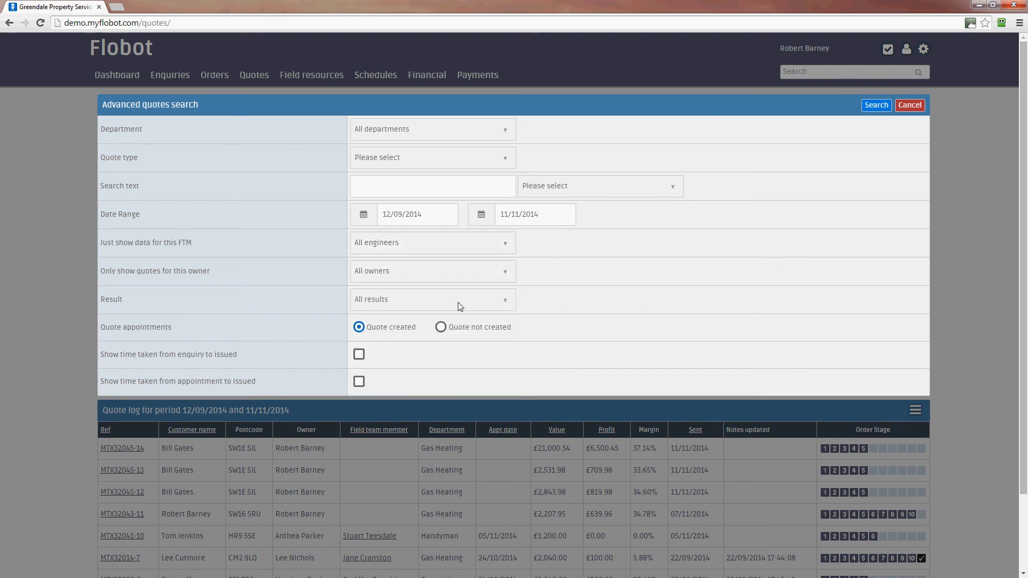
pyautogui.click(456, 300)
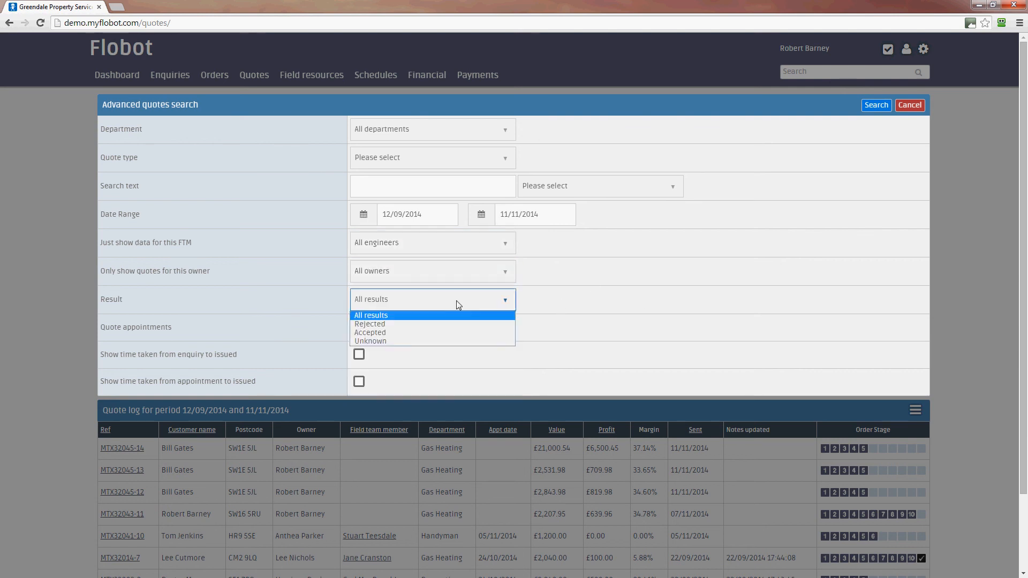
pyautogui.click(681, 322)
pyautogui.click(442, 164)
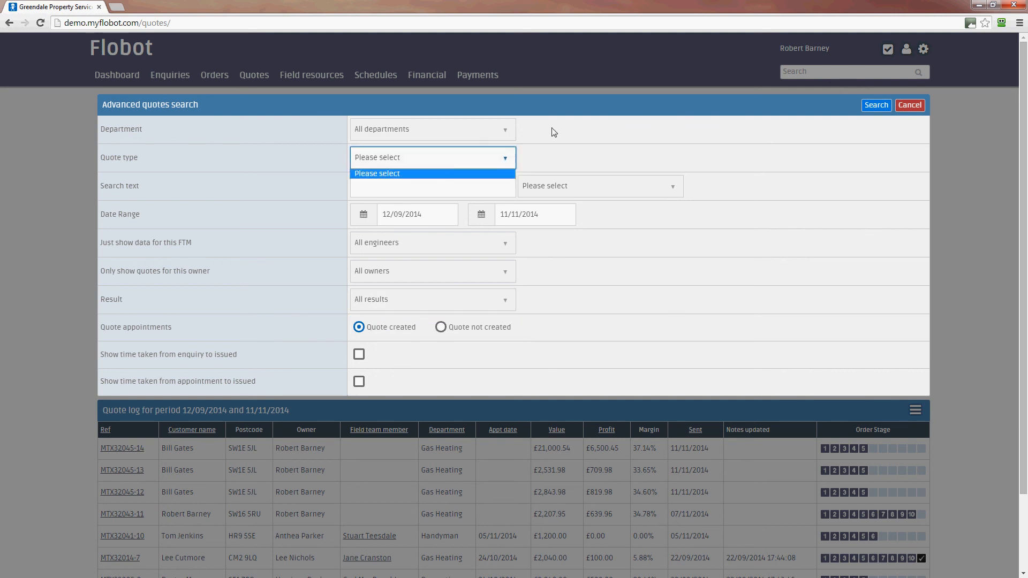
pyautogui.click(499, 132)
pyautogui.click(915, 109)
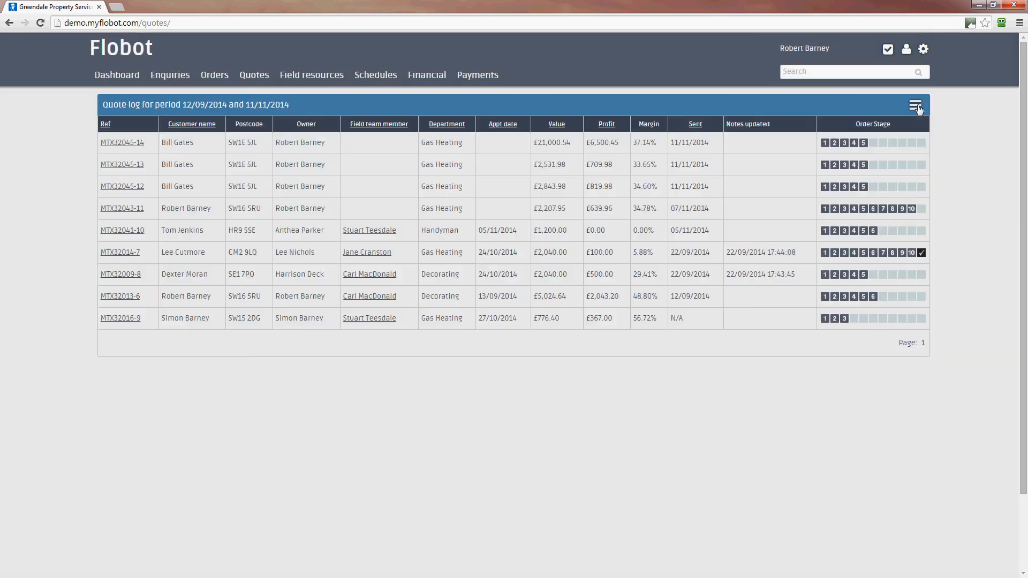
pyautogui.click(120, 141)
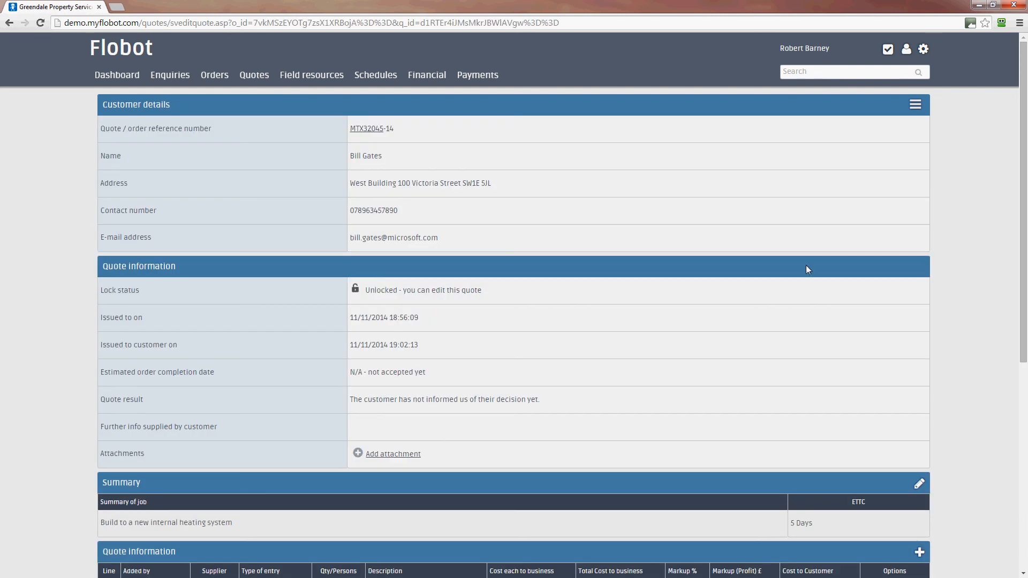
pyautogui.moveTo(1022, 277); pyautogui.dragTo(1022, 484)
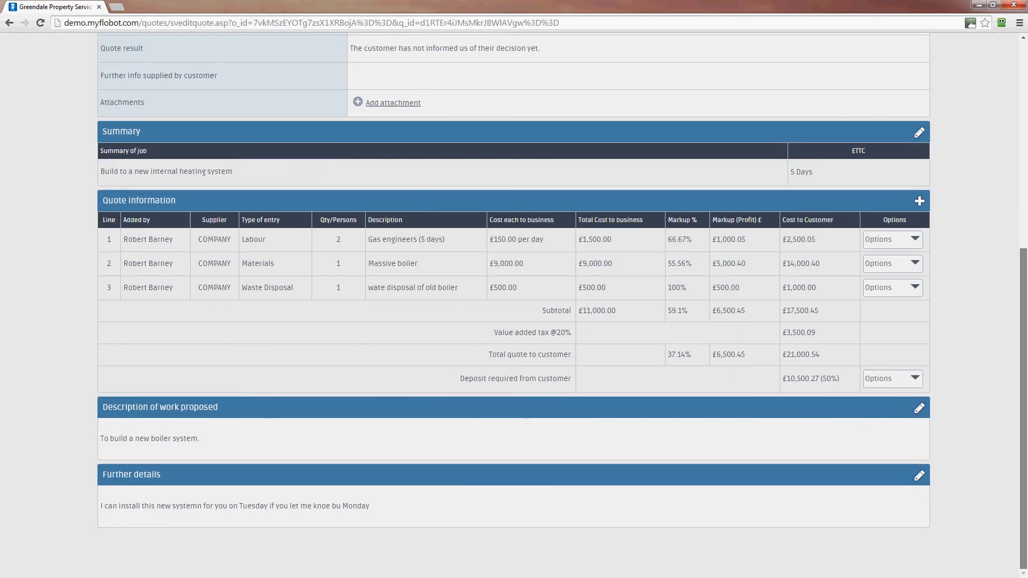
pyautogui.scroll(7, 676, 212)
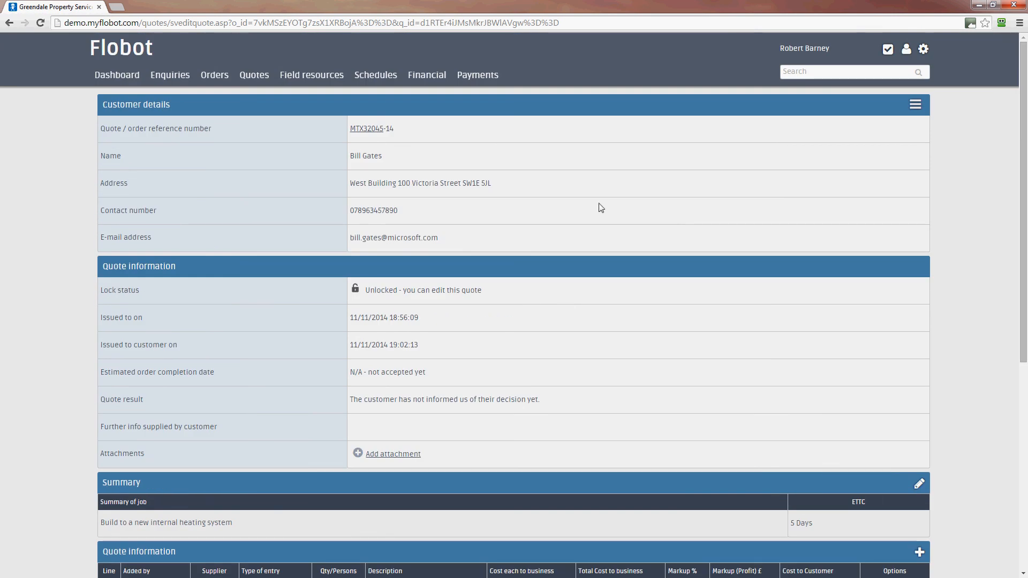